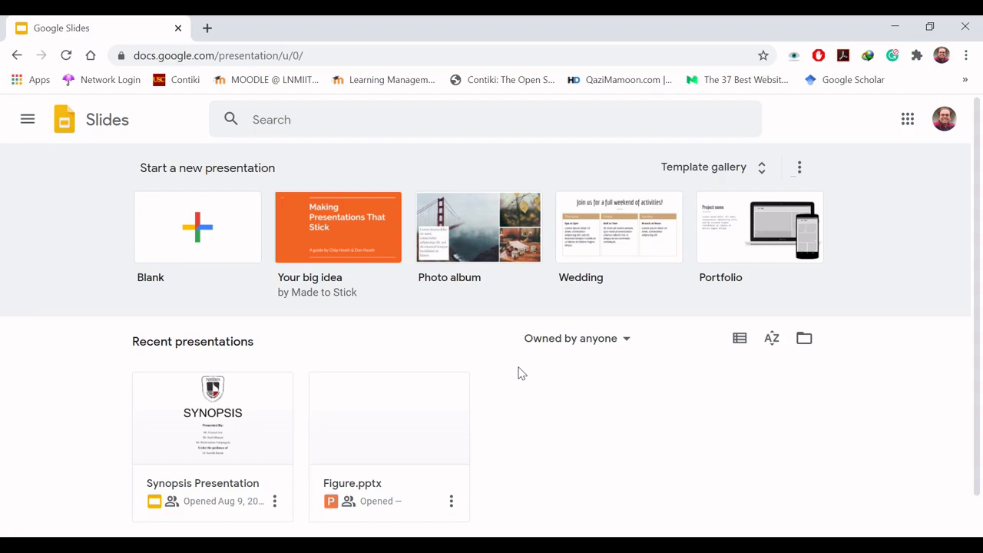
pyautogui.hotkey('alt', 'Tab')
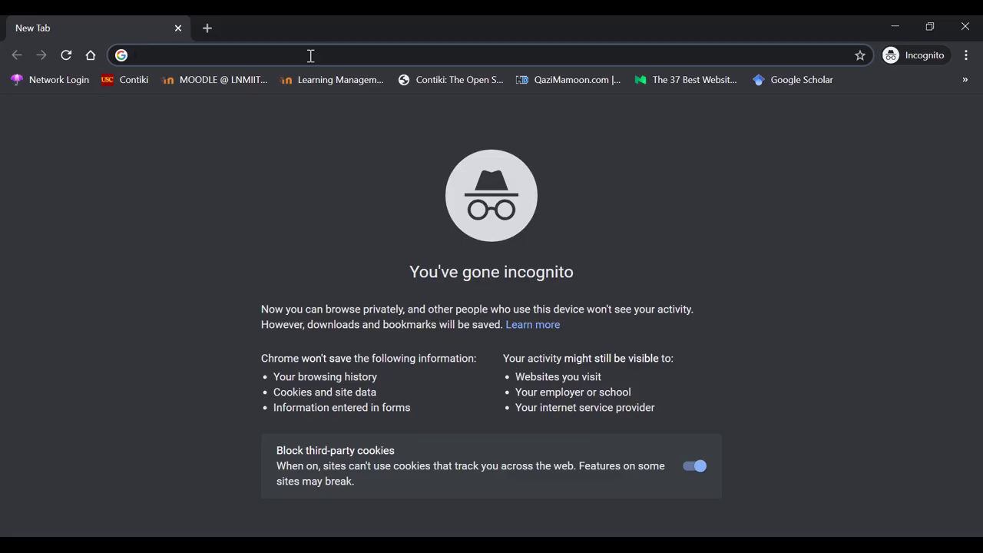
pyautogui.write('slides.google.com')
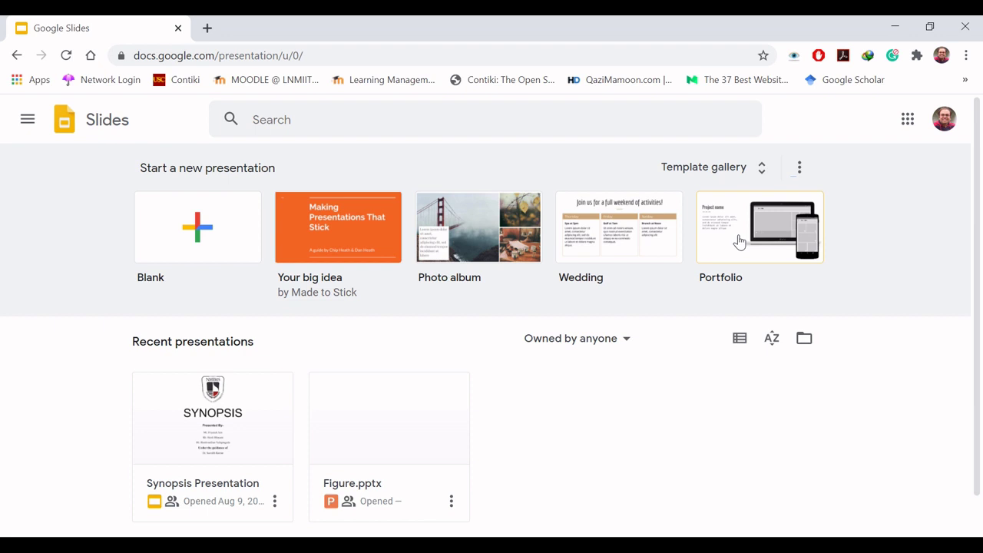
# Open the Template gallery and scroll through templates like Blank, Photo album, Wedding and Portfolio.
pyautogui.click(761, 182)
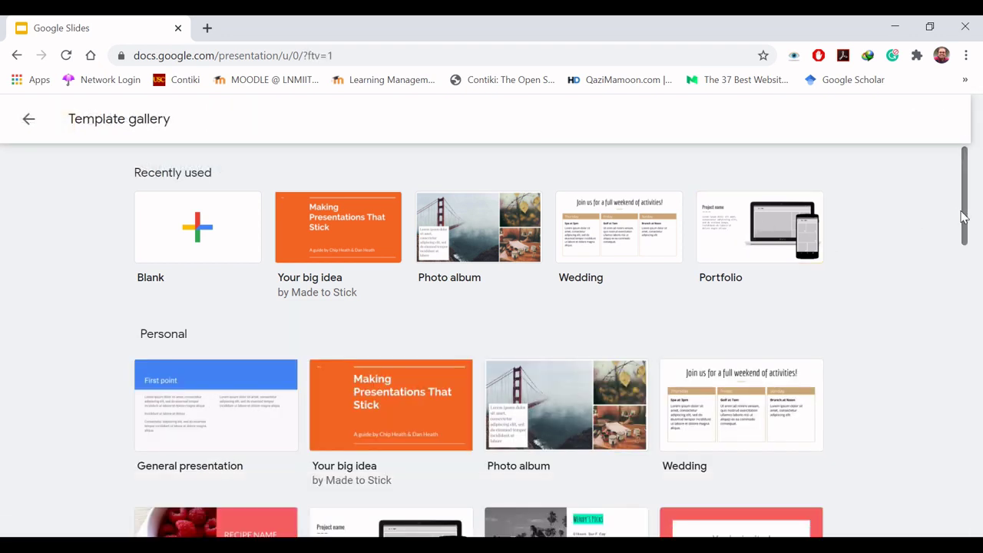
pyautogui.moveTo(959, 219); pyautogui.dragTo(964, 279)
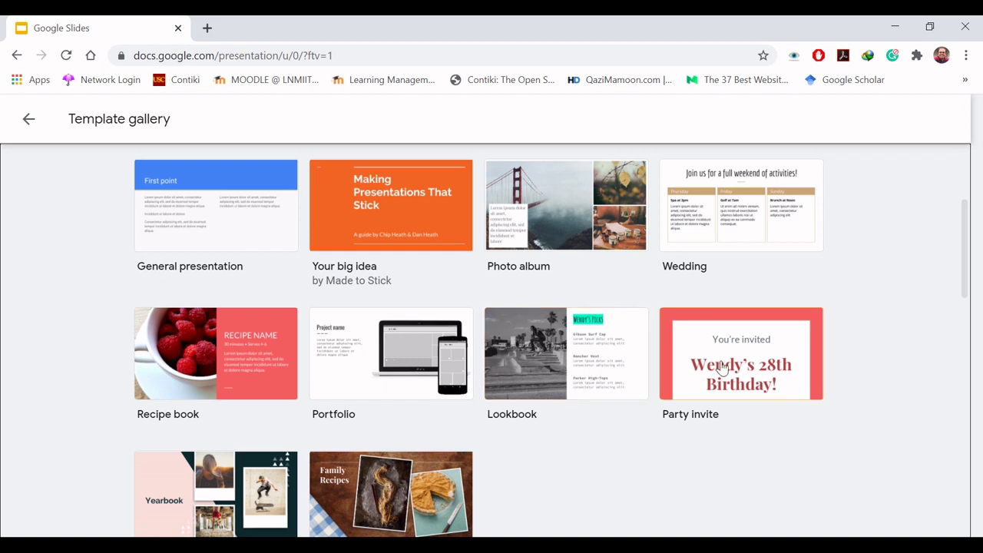
pyautogui.moveTo(965, 285); pyautogui.dragTo(971, 212)
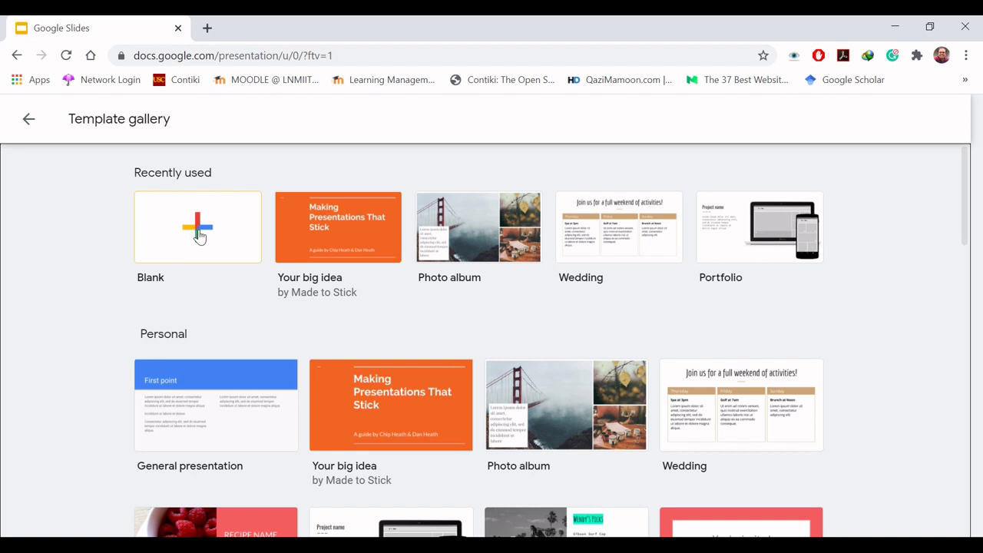
# Create a blank presentation and title it 'First Presentation'.
pyautogui.click(198, 236)
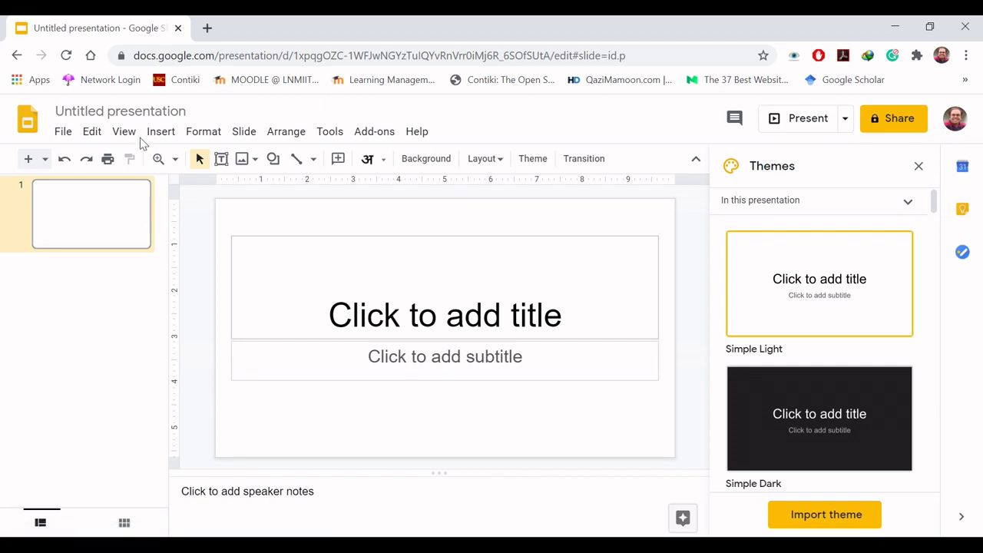
pyautogui.click(135, 111)
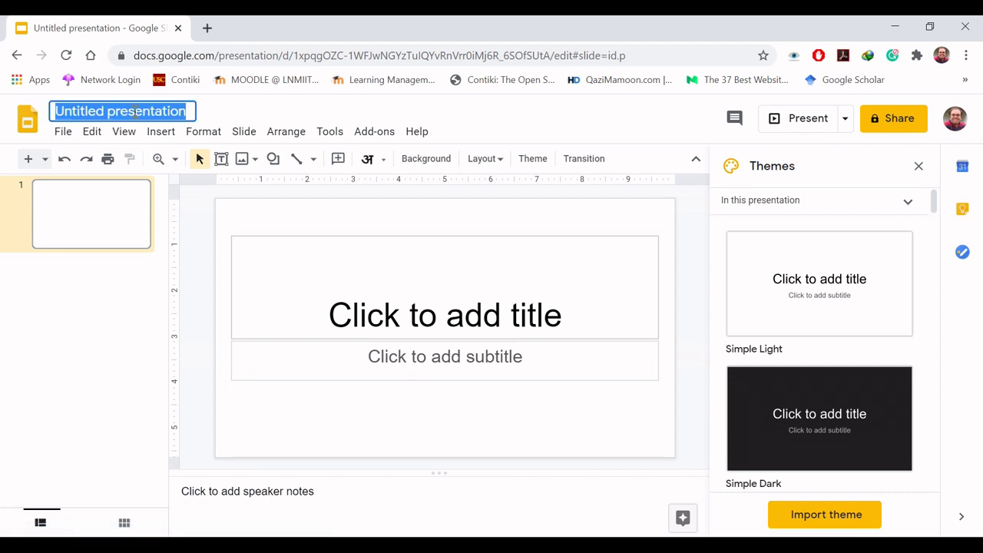
pyautogui.write('Fi')
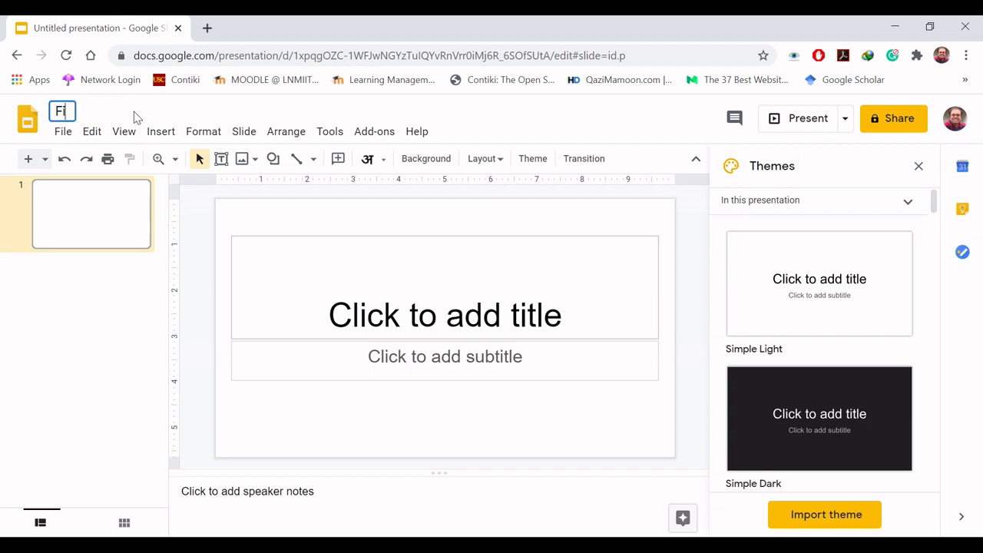
pyautogui.write('rst Presentat')
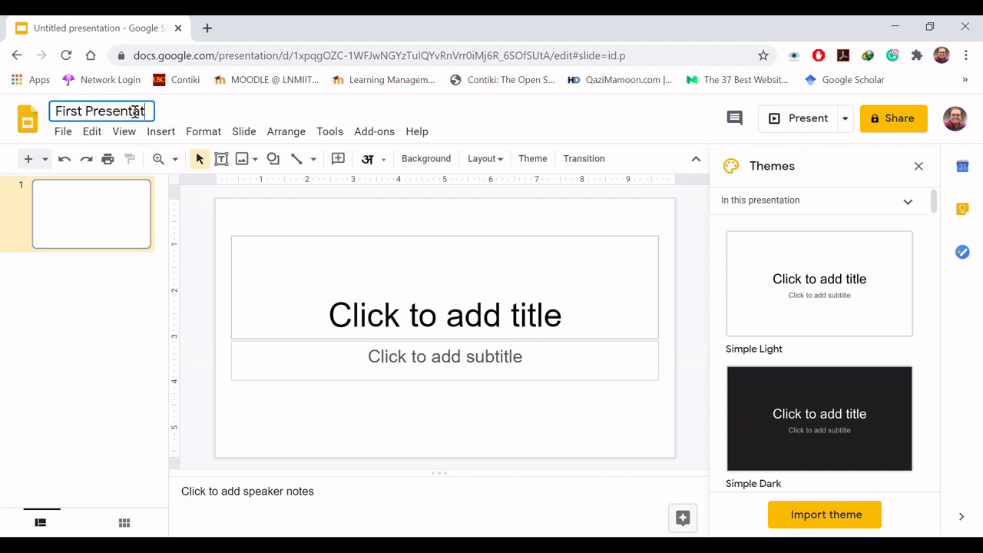
pyautogui.write('ion')
# Add three new slides to the deck.
pyautogui.click(28, 163)
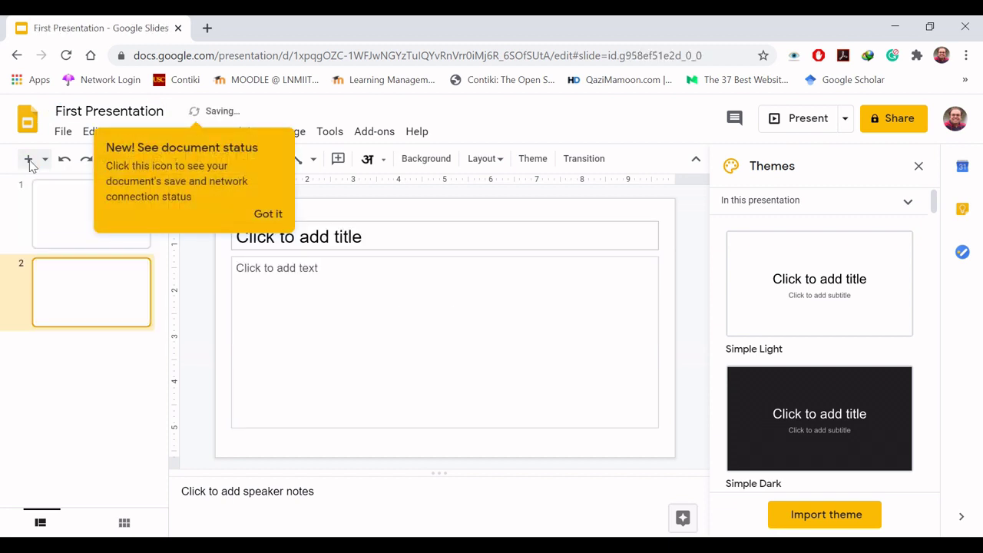
pyautogui.click(29, 162)
pyautogui.click(28, 162)
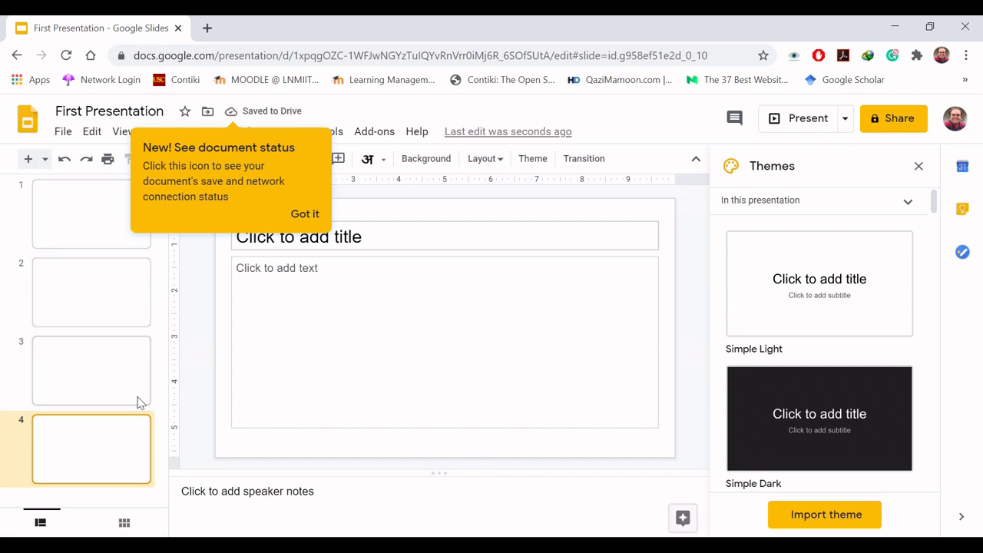
# Insert a Section title and description slide after slide 1 and dismiss the status tip.
pyautogui.click(106, 230)
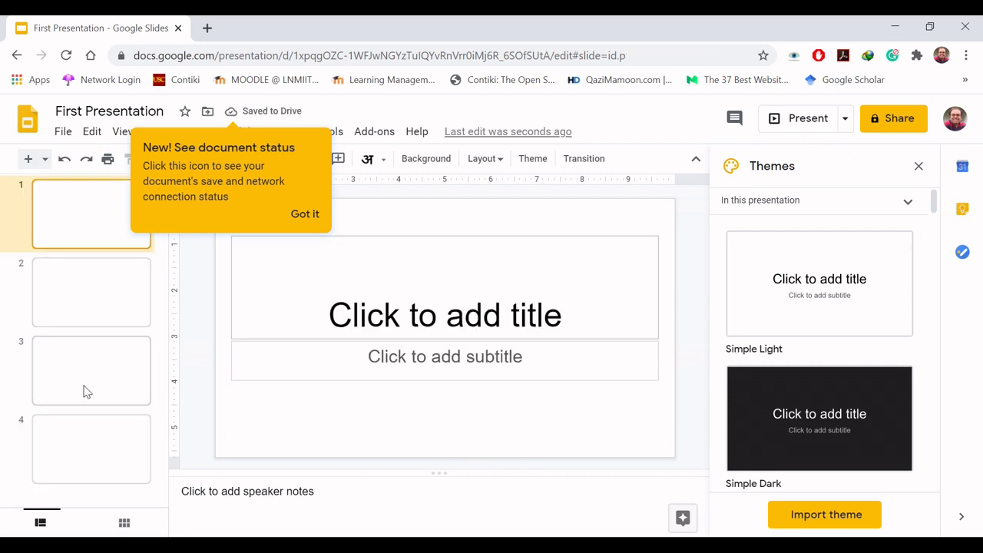
pyautogui.click(46, 161)
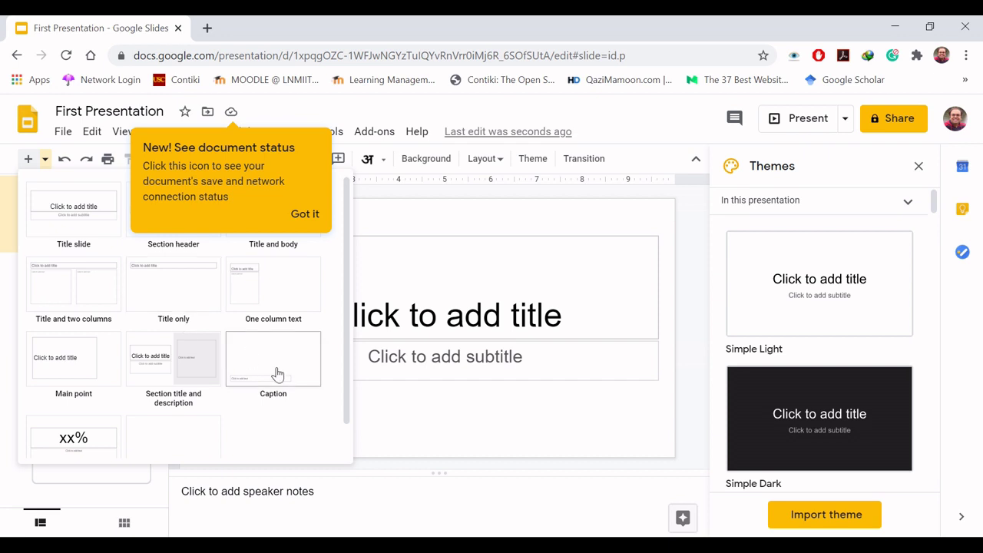
pyautogui.click(179, 369)
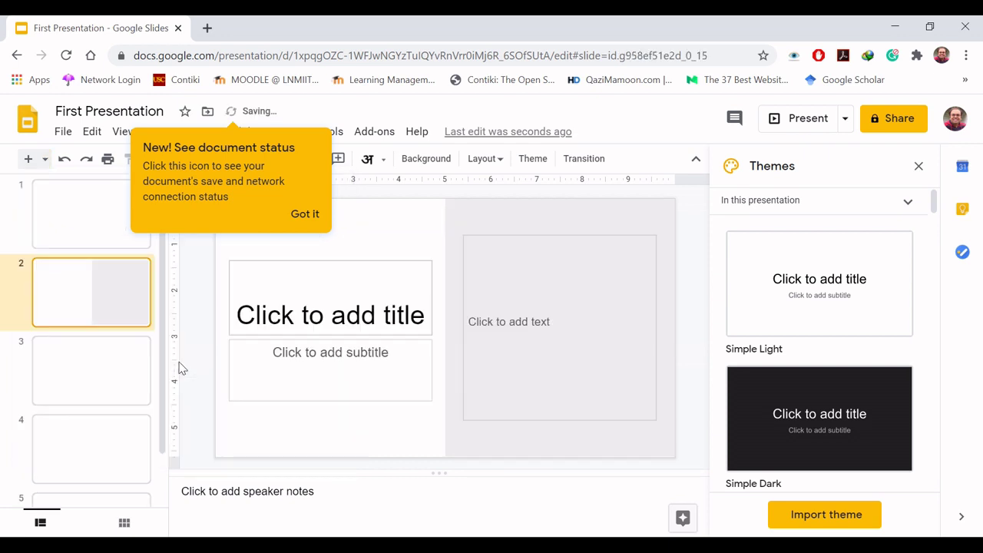
pyautogui.click(304, 215)
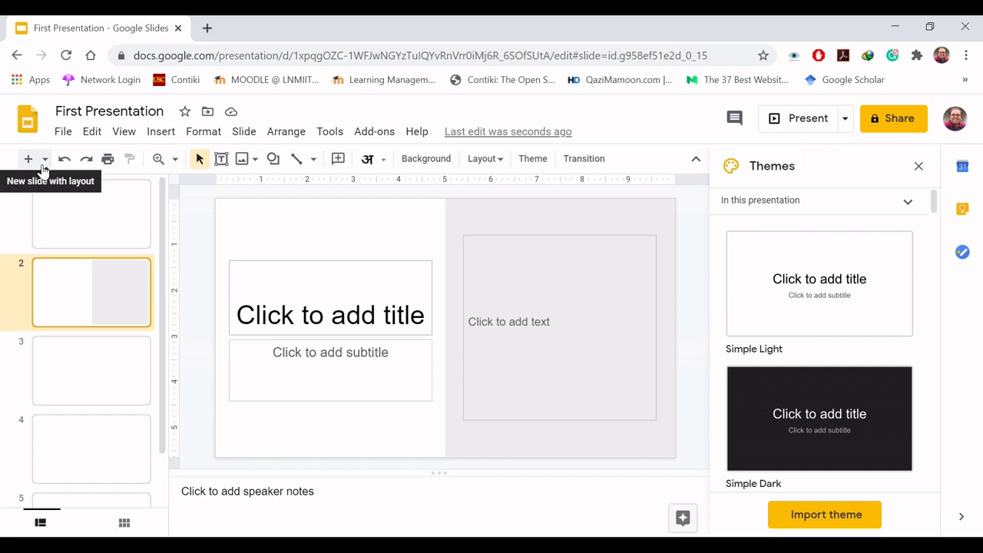
# Insert a One column text slide after slide 3.
pyautogui.click(91, 341)
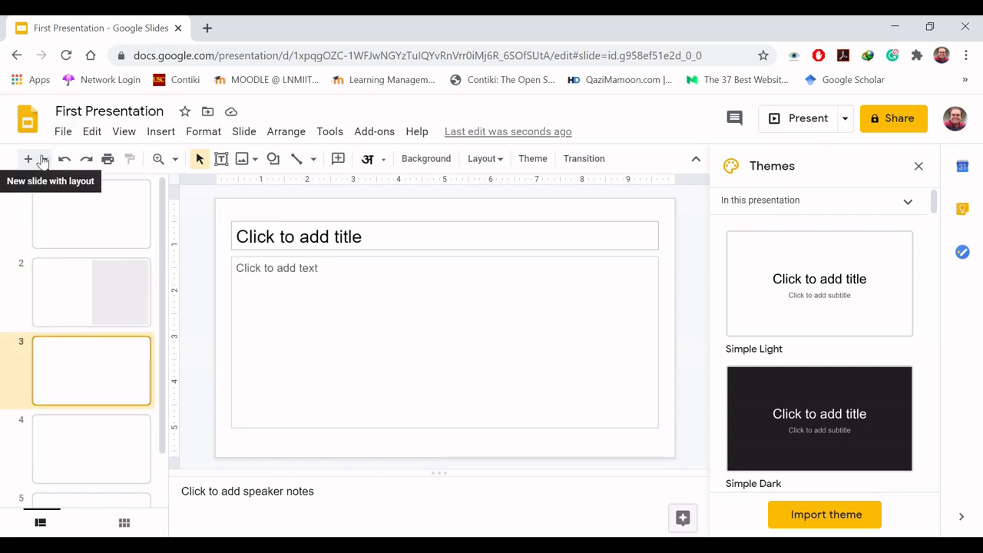
pyautogui.click(44, 159)
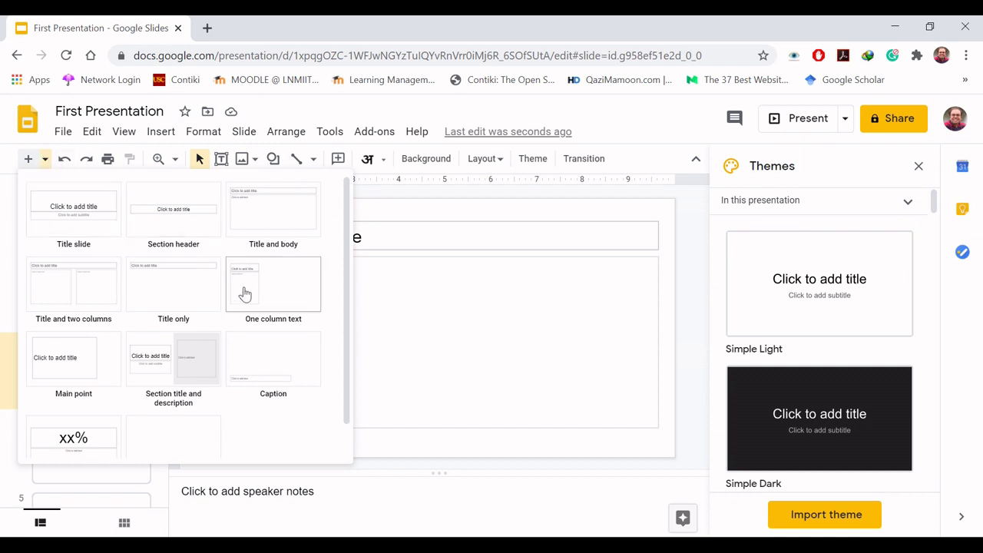
pyautogui.click(244, 294)
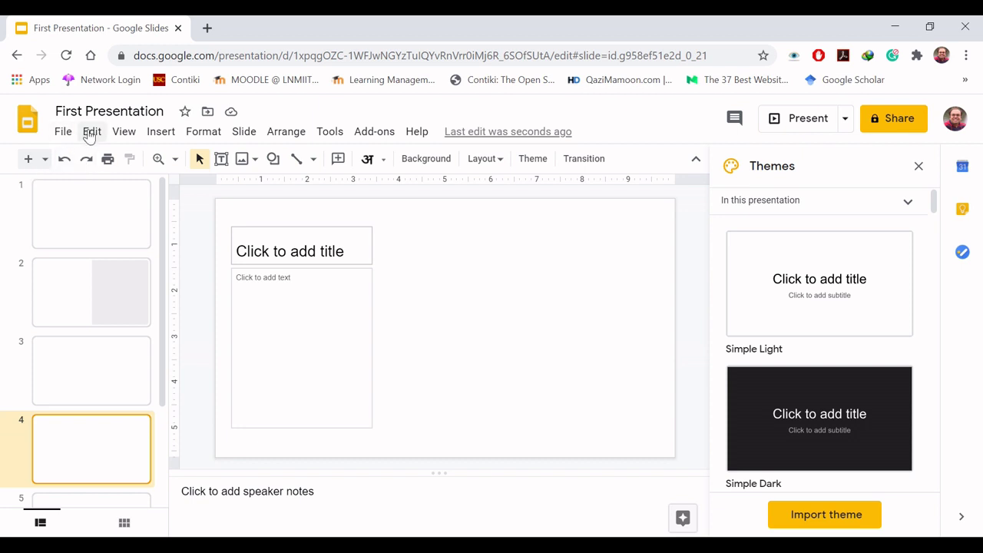
# Show the Insert > Image source options for slide 4.
pyautogui.click(90, 133)
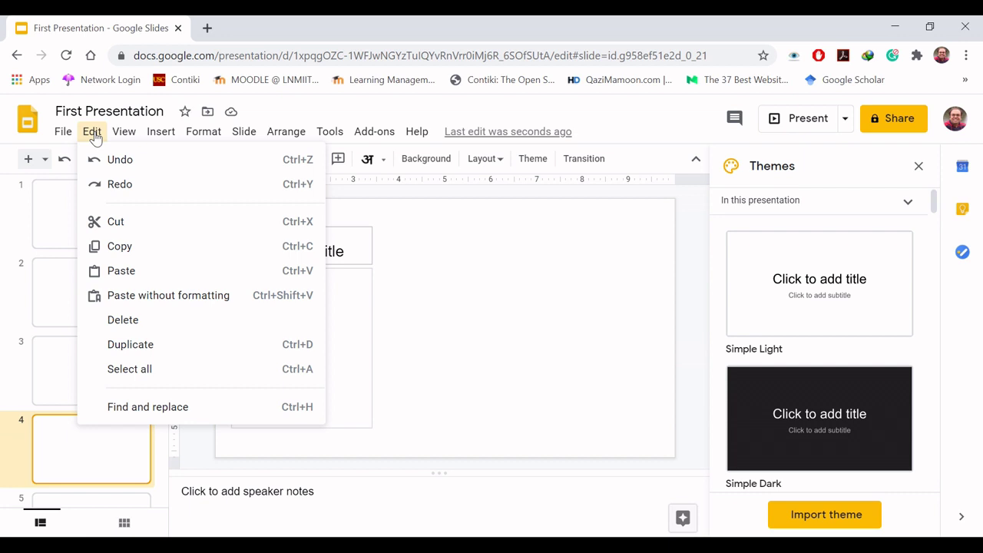
pyautogui.click(92, 132)
pyautogui.click(124, 132)
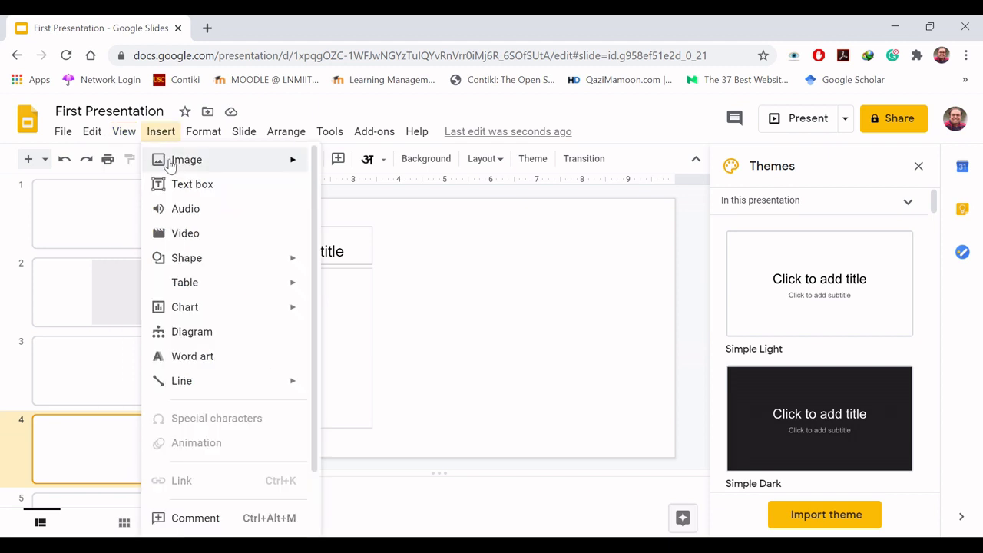
pyautogui.moveTo(186, 160)
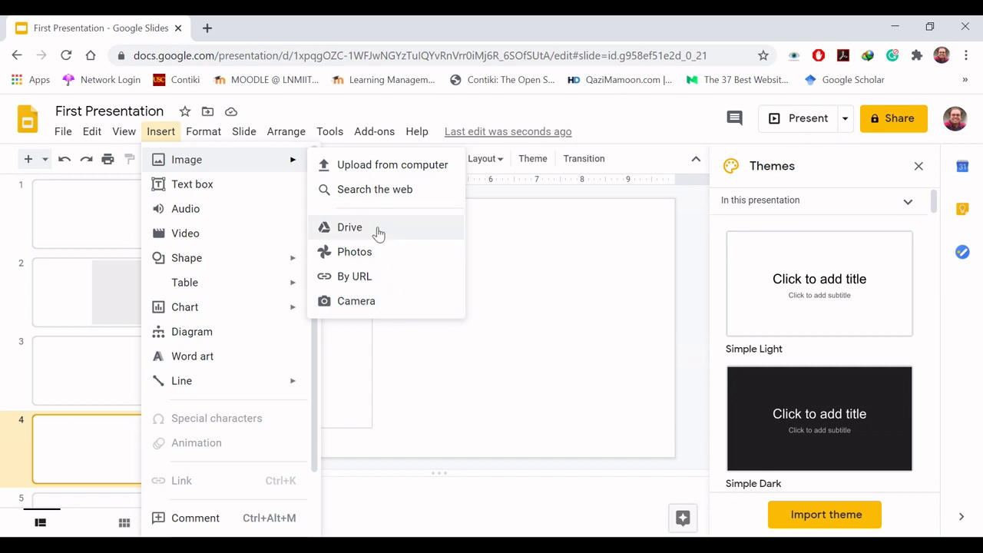
# Upload the File Attachment picture from G:\Bannon Academy\Google Classroom onto slide 4.
pyautogui.click(389, 164)
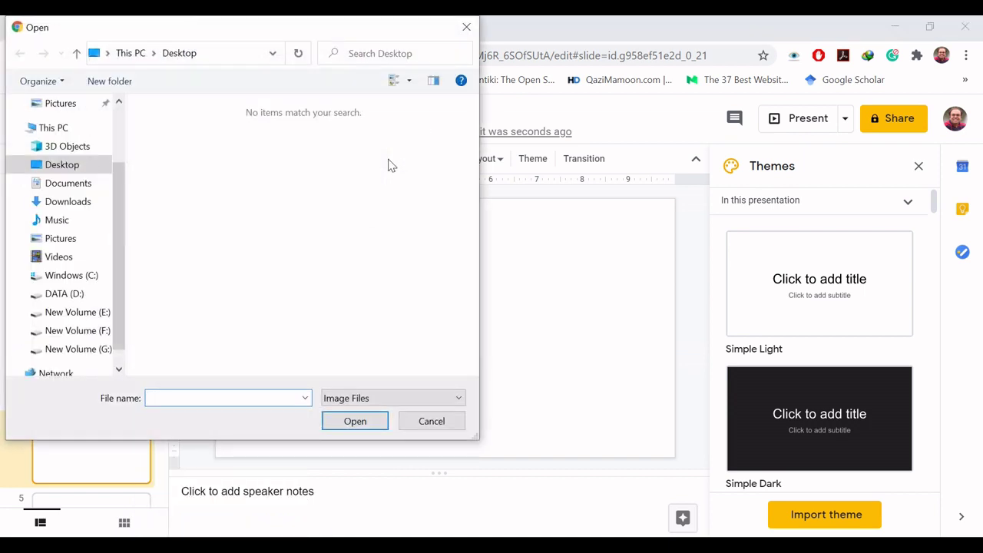
pyautogui.moveTo(69, 230)
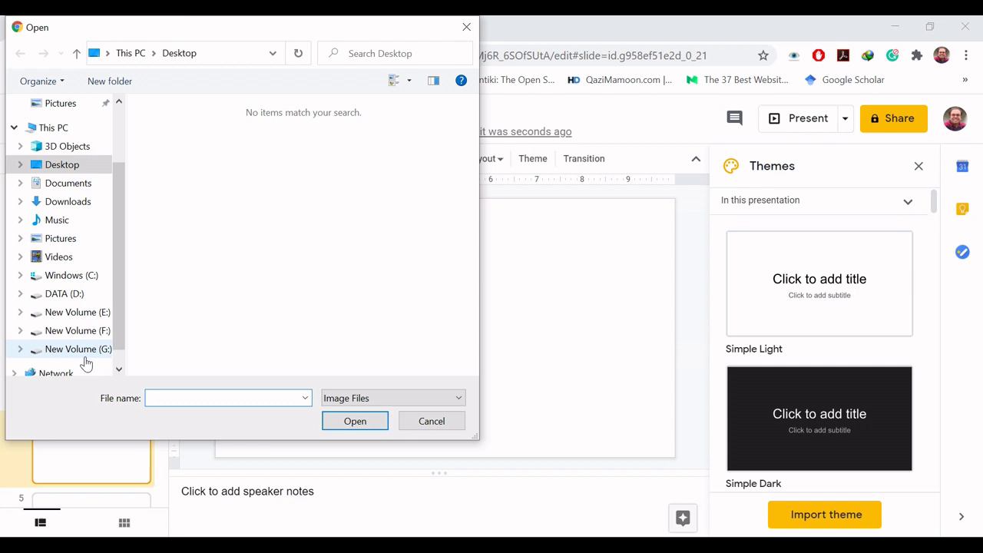
pyautogui.click(78, 348)
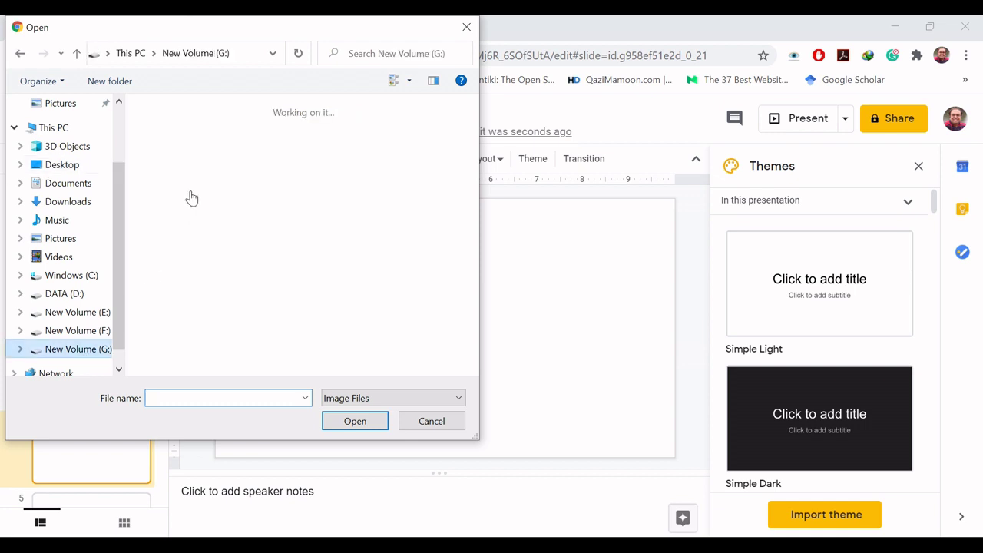
pyautogui.doubleClick(205, 138)
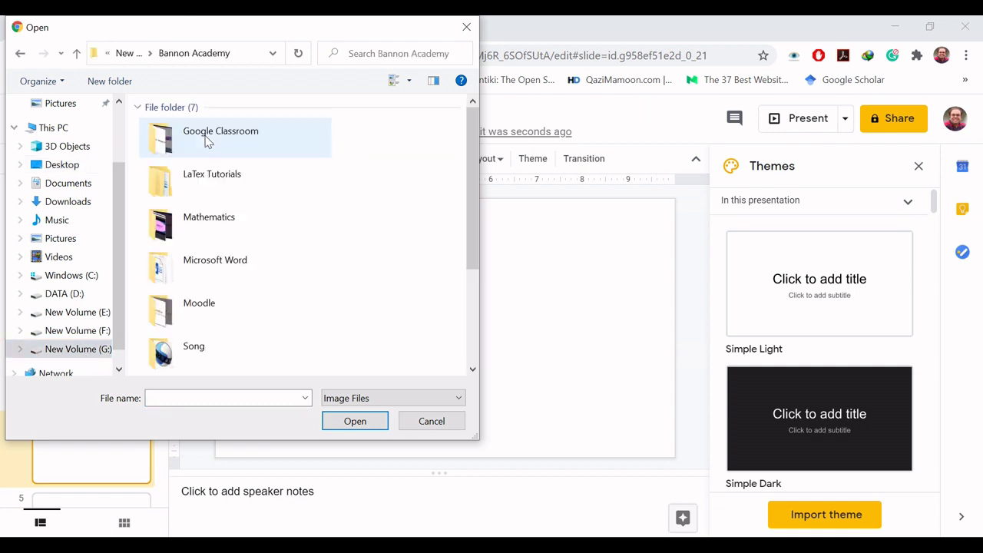
pyautogui.press('Down')
pyautogui.press('Down')
pyautogui.press('Down')
pyautogui.press('Down')
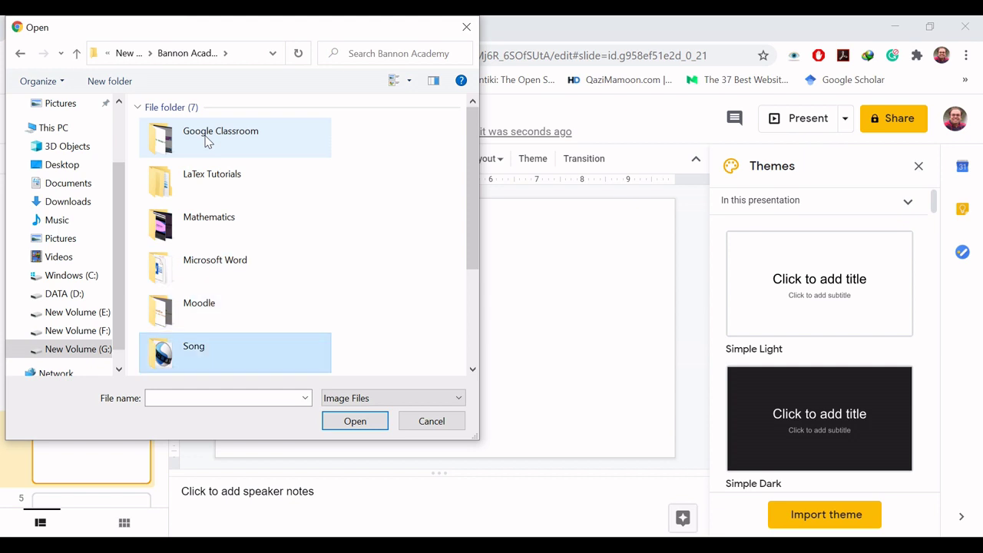
pyautogui.press('Up')
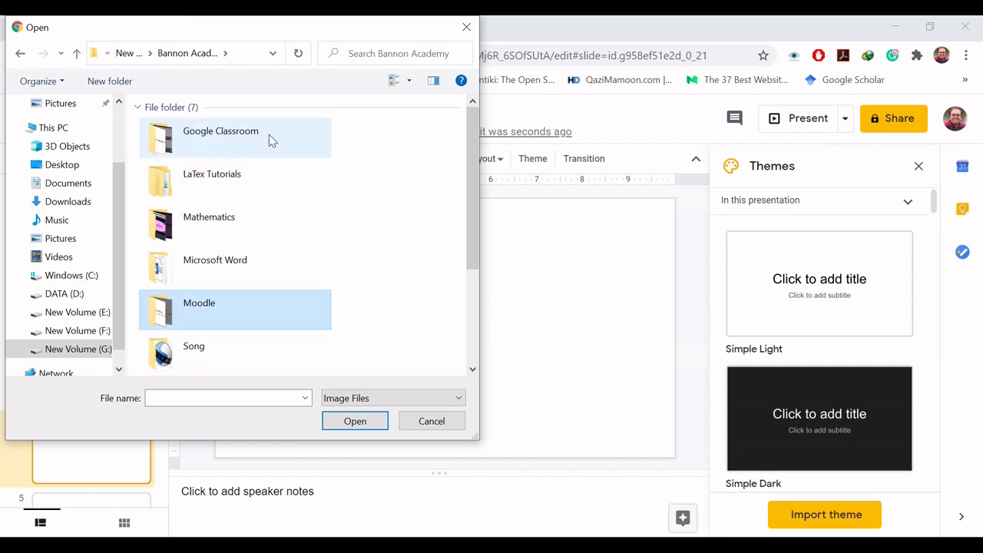
pyautogui.doubleClick(266, 148)
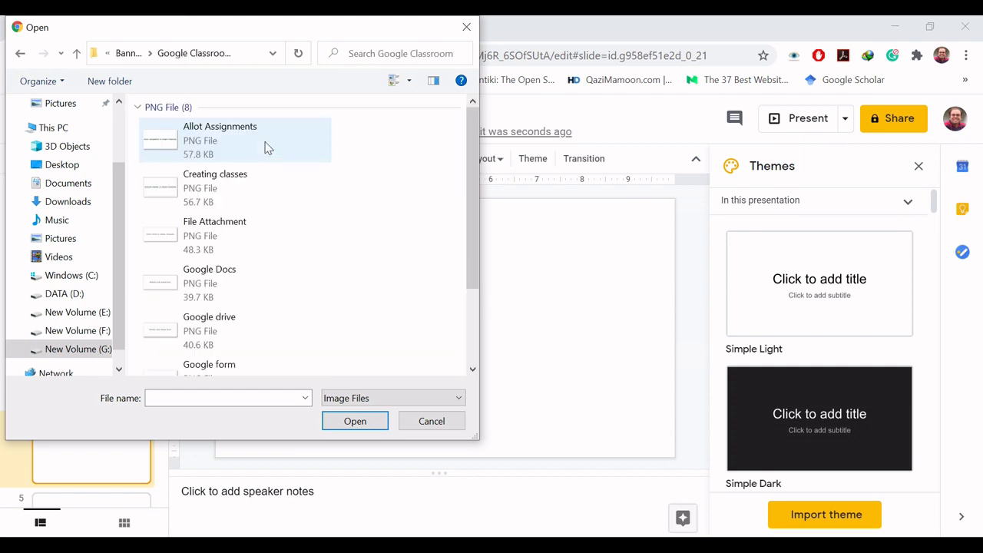
pyautogui.doubleClick(213, 256)
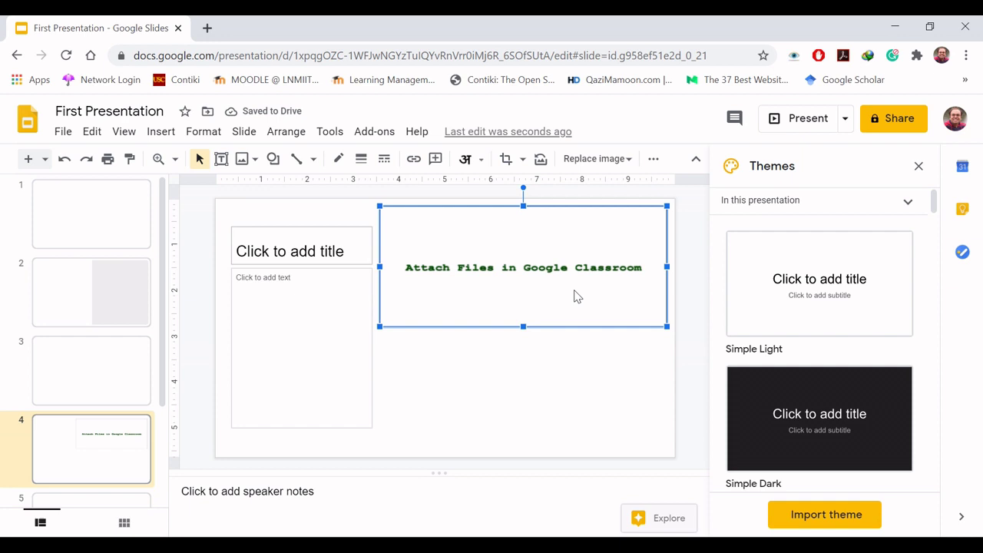
pyautogui.click(539, 370)
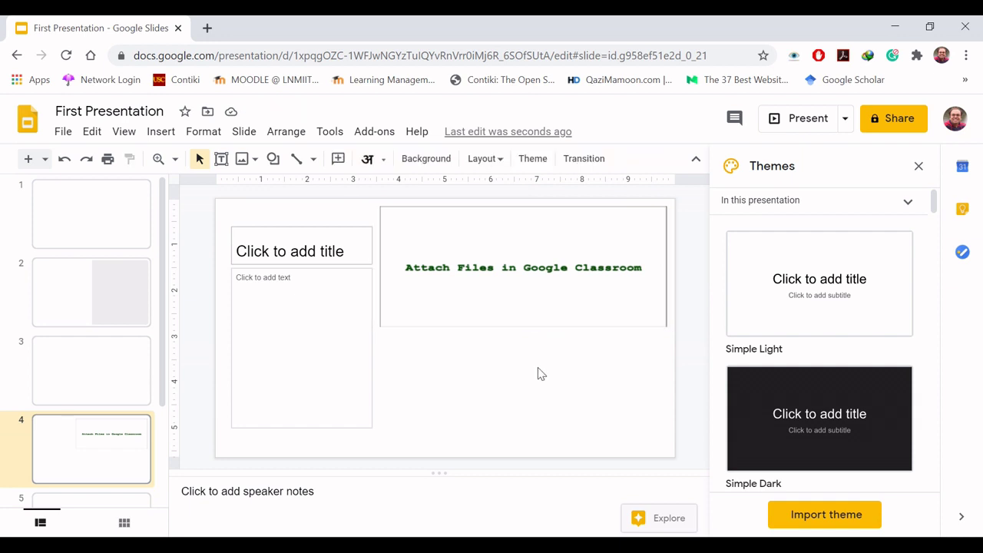
pyautogui.click(173, 134)
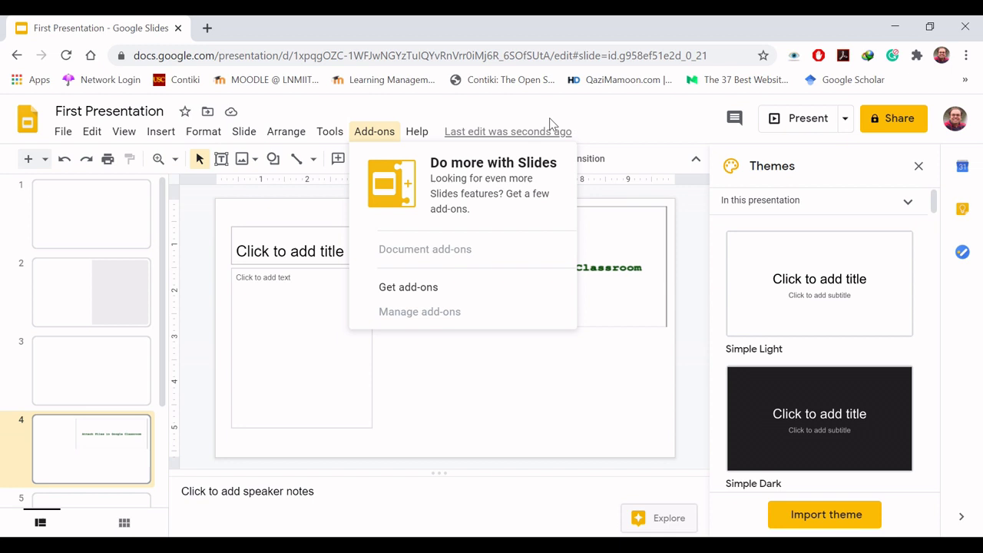
pyautogui.click(605, 113)
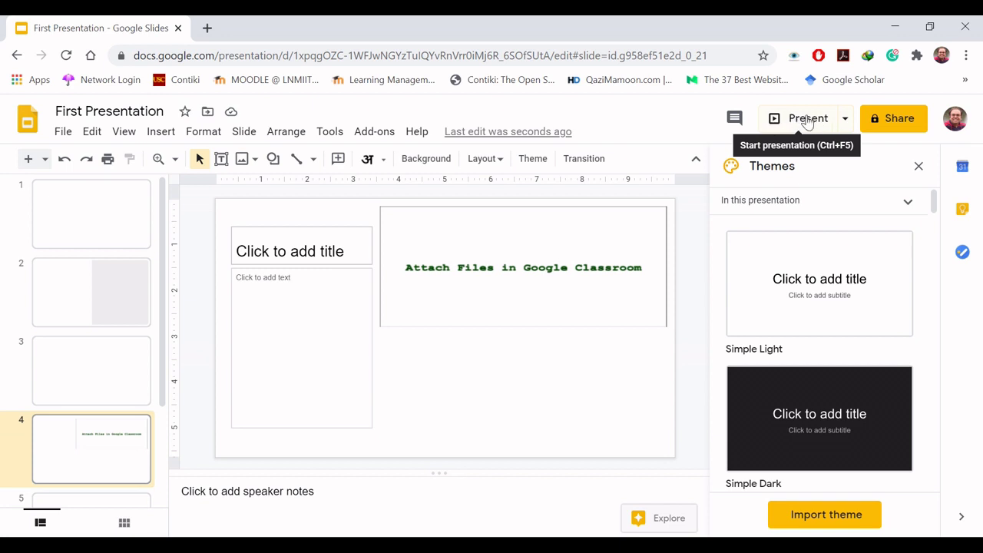
pyautogui.click(806, 120)
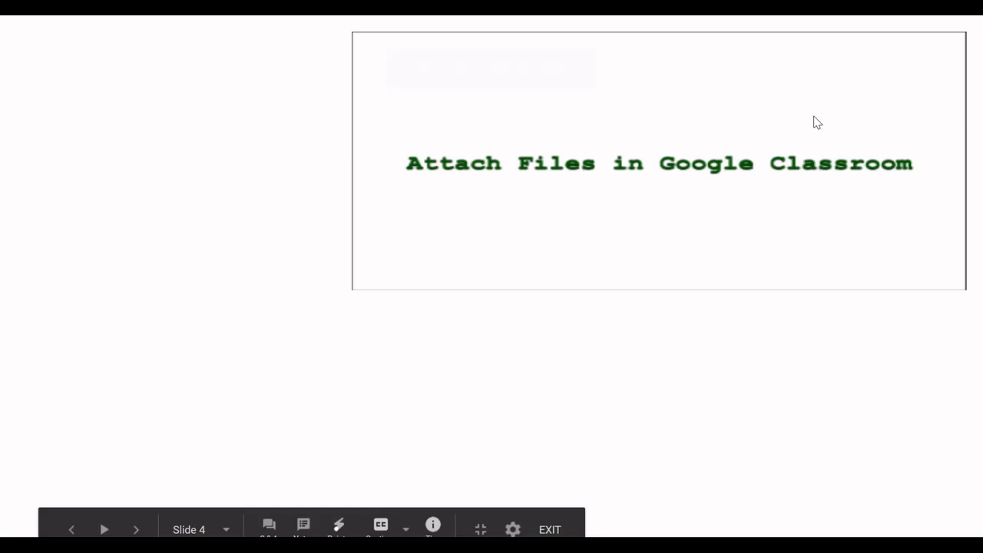
pyautogui.press('Escape')
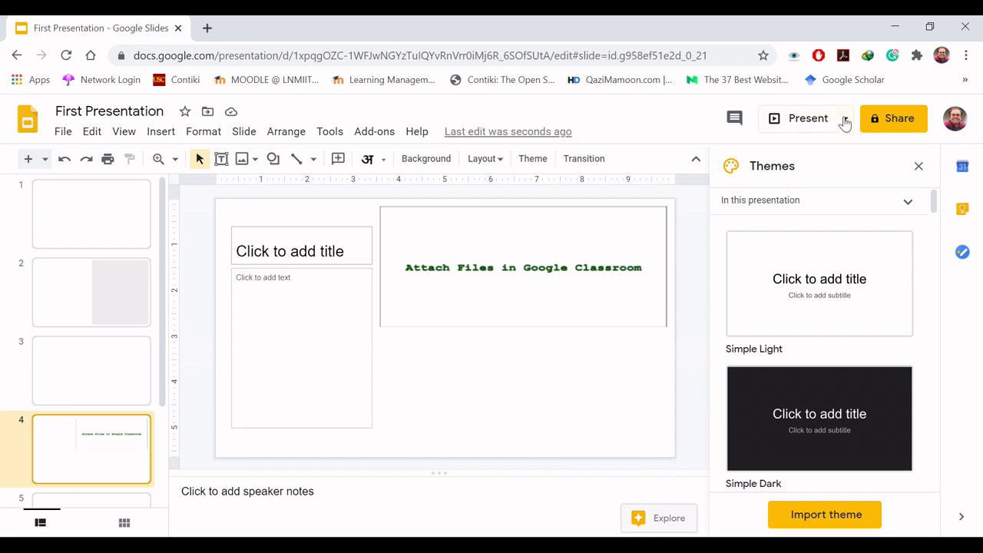
pyautogui.click(845, 122)
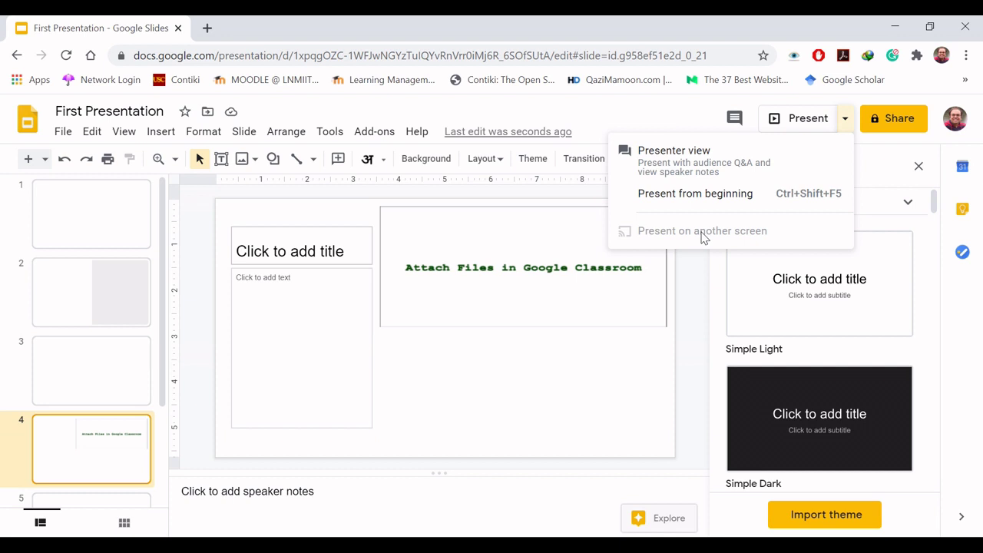
pyautogui.click(685, 287)
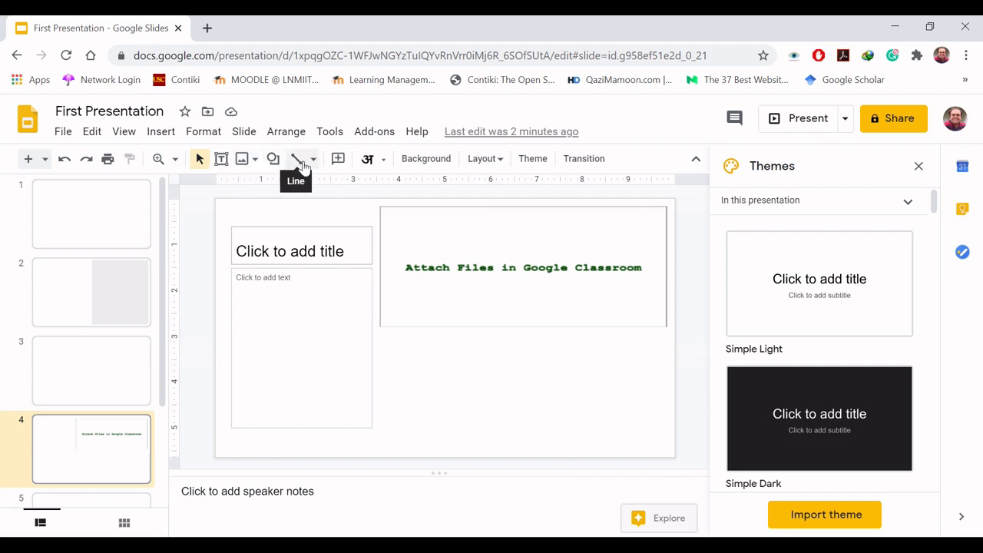
# Give slide 4 an orange background and the Title slide layout.
pyautogui.click(428, 161)
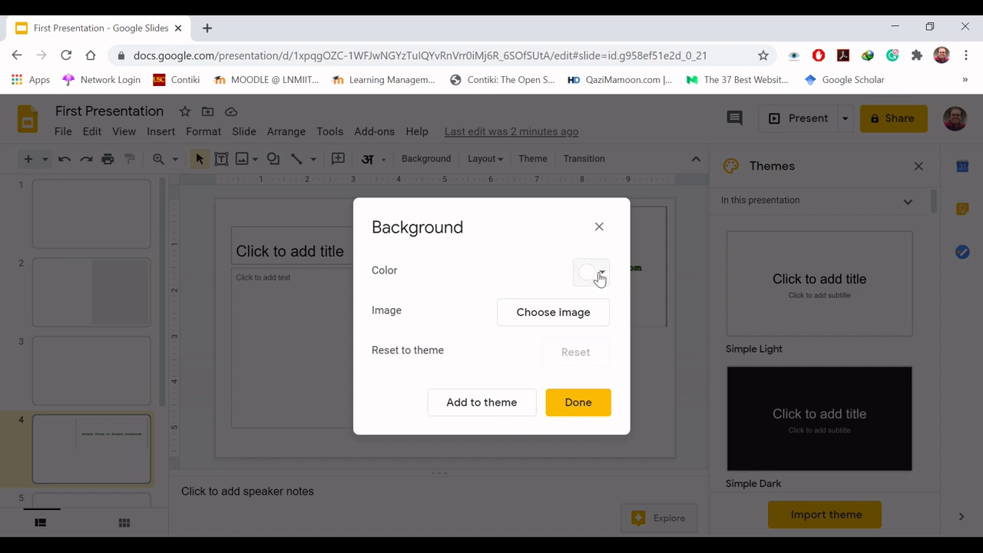
pyautogui.click(599, 275)
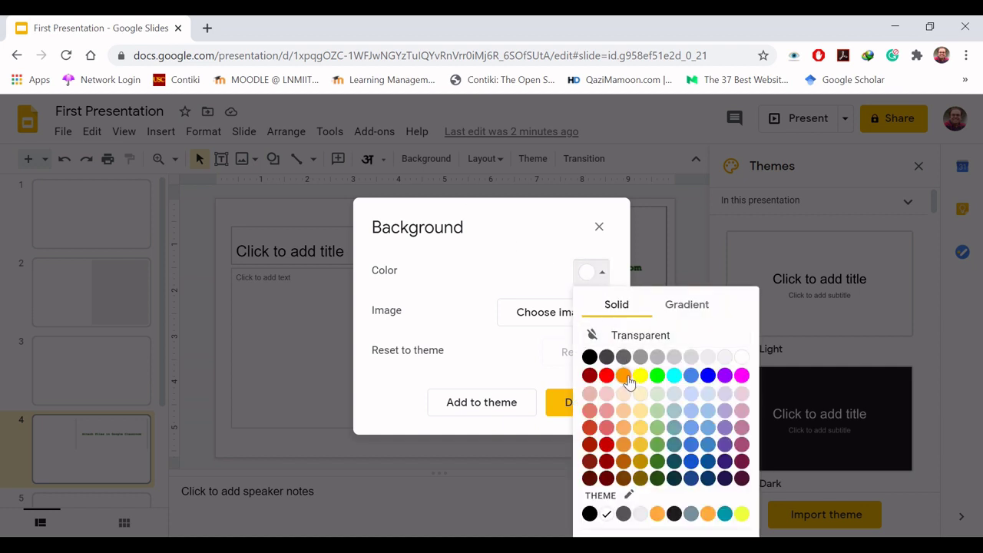
pyautogui.click(624, 376)
pyautogui.click(570, 407)
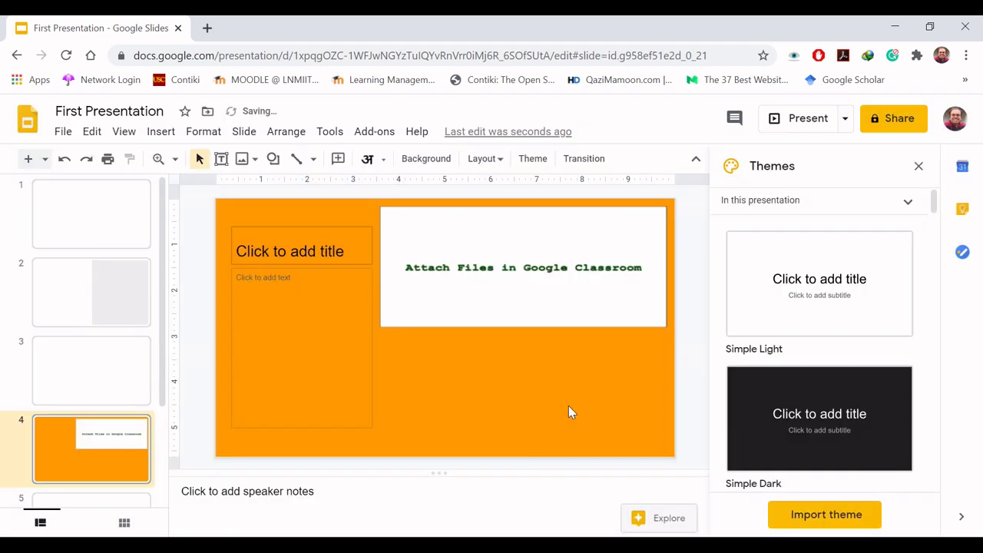
pyautogui.click(485, 160)
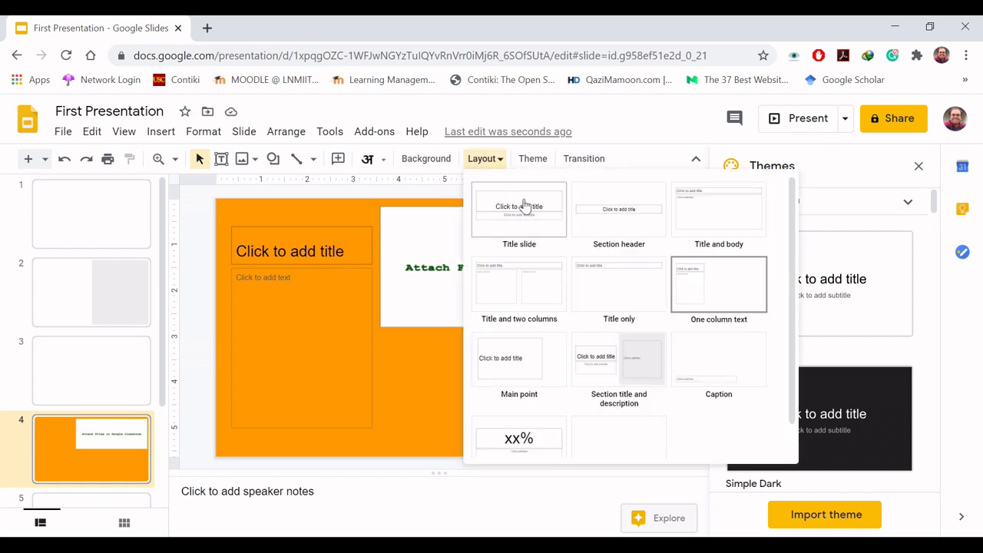
pyautogui.click(524, 205)
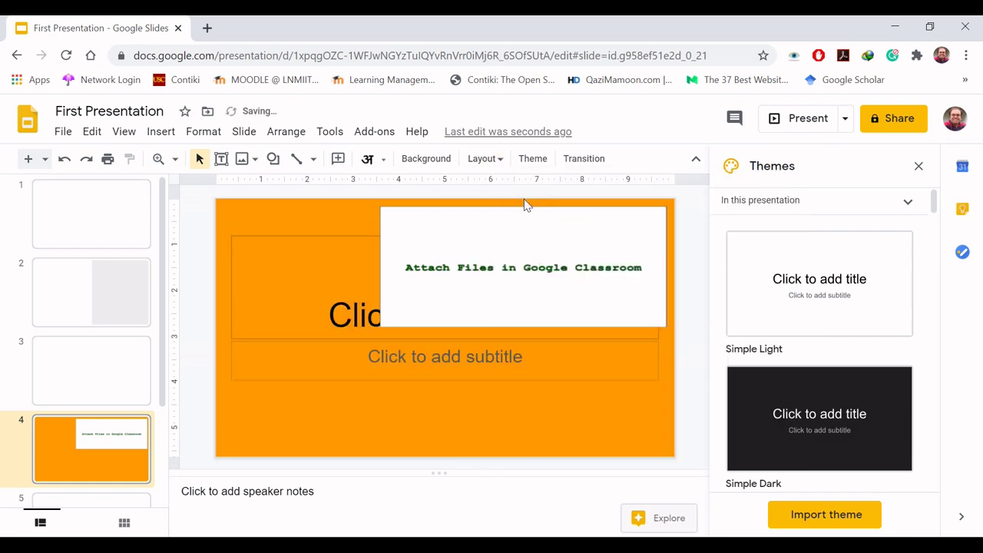
# Apply the Shift theme to the whole deck and view slide 1.
pyautogui.click(533, 160)
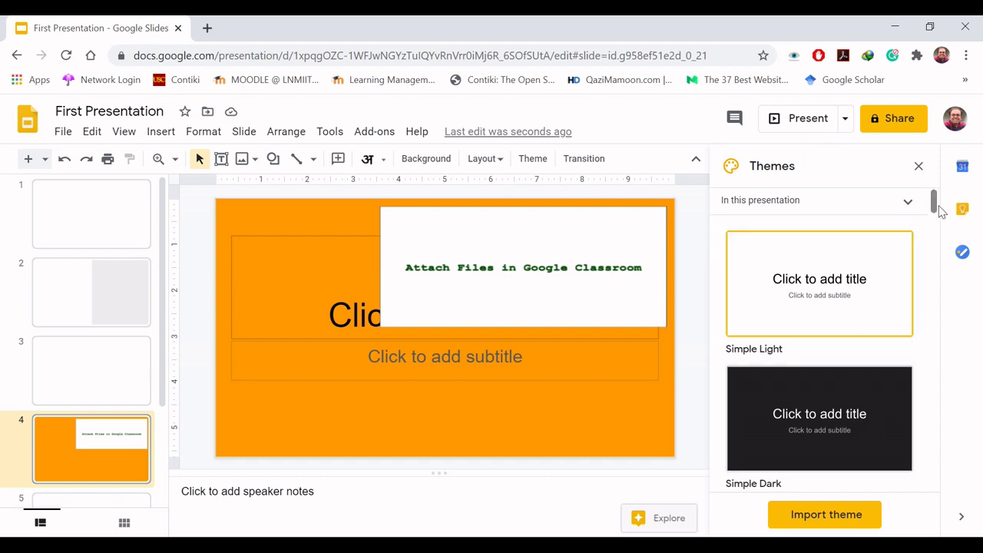
pyautogui.moveTo(935, 204); pyautogui.dragTo(936, 269)
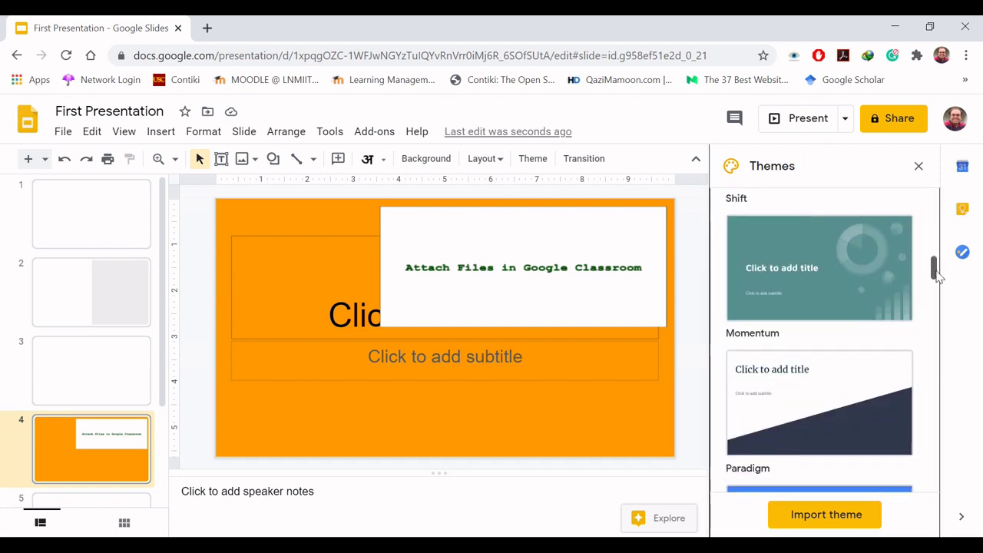
pyautogui.click(866, 284)
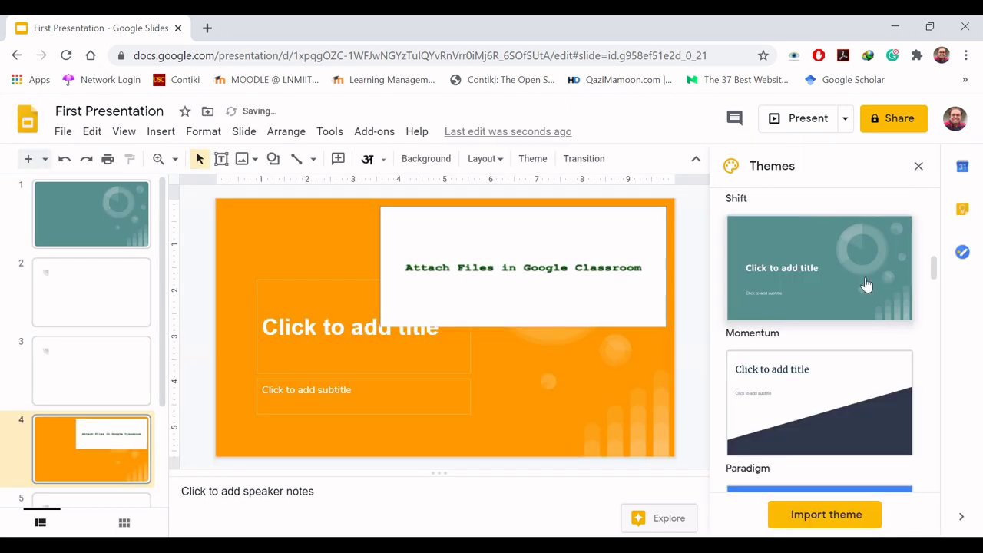
pyautogui.click(112, 243)
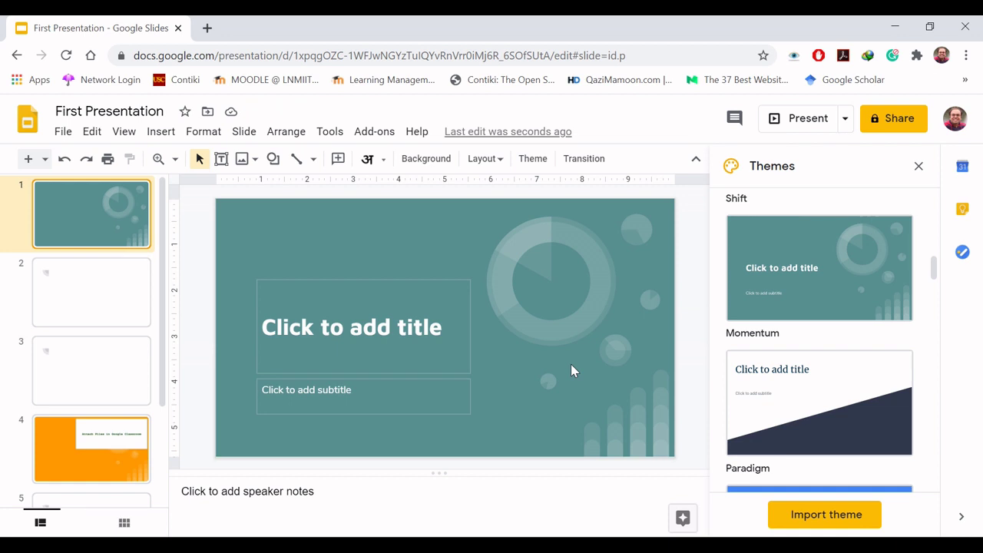
# Set slide 1's transition to Fade, trying Dissolve first, and play a preview.
pyautogui.click(590, 163)
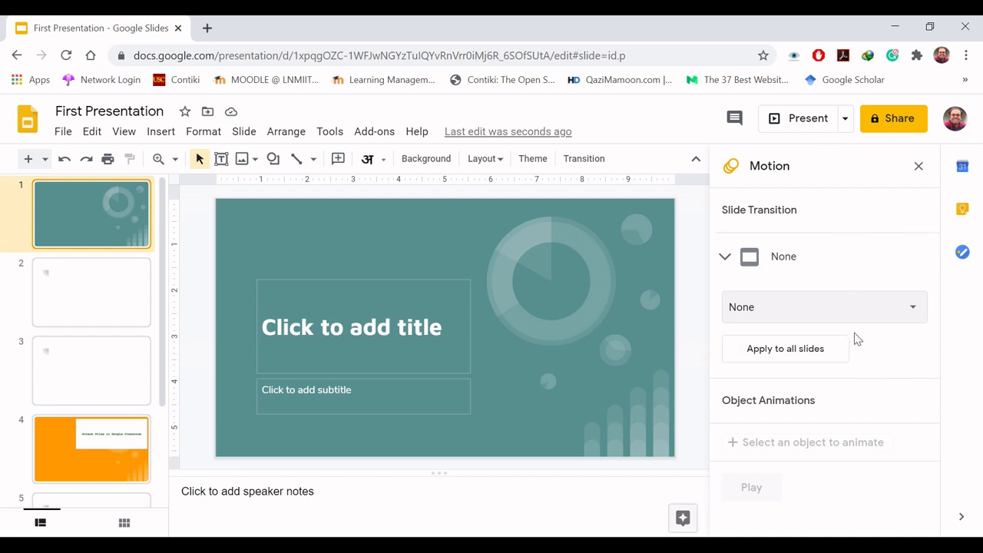
pyautogui.click(725, 258)
pyautogui.click(726, 259)
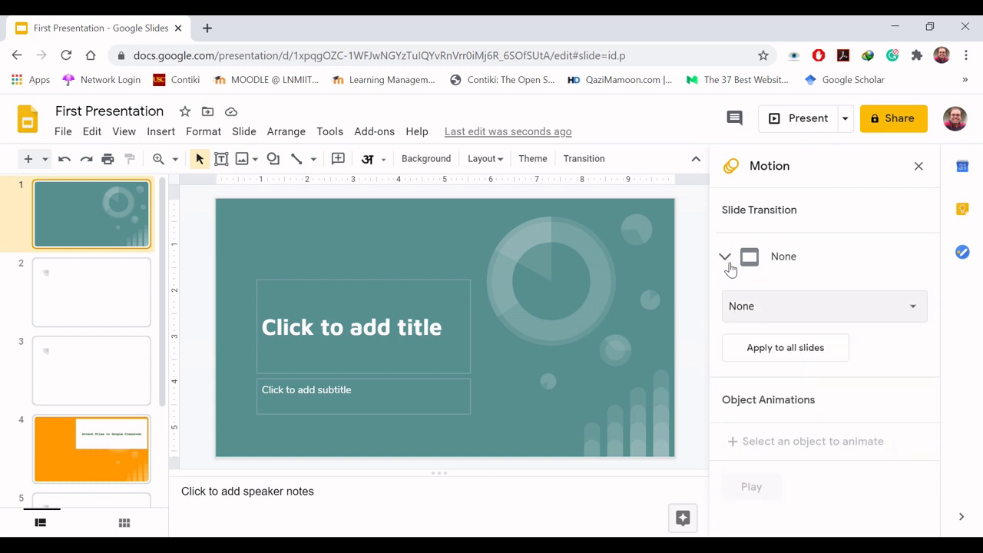
pyautogui.click(862, 319)
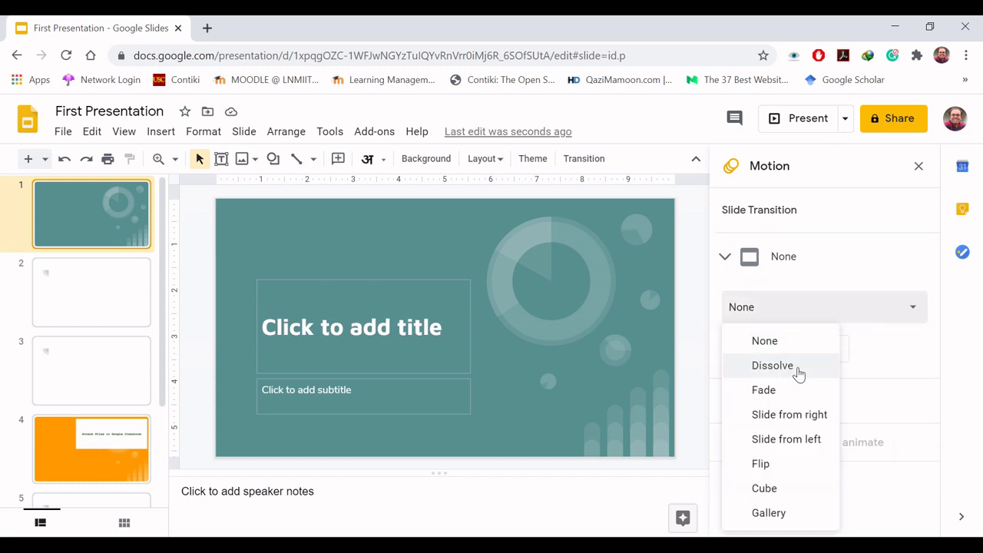
pyautogui.click(798, 370)
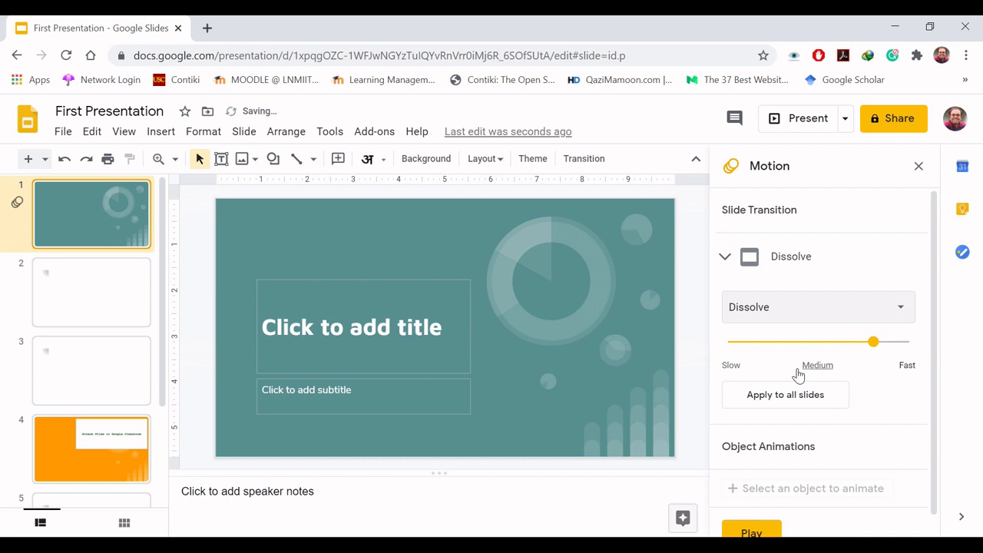
pyautogui.click(885, 308)
pyautogui.click(808, 390)
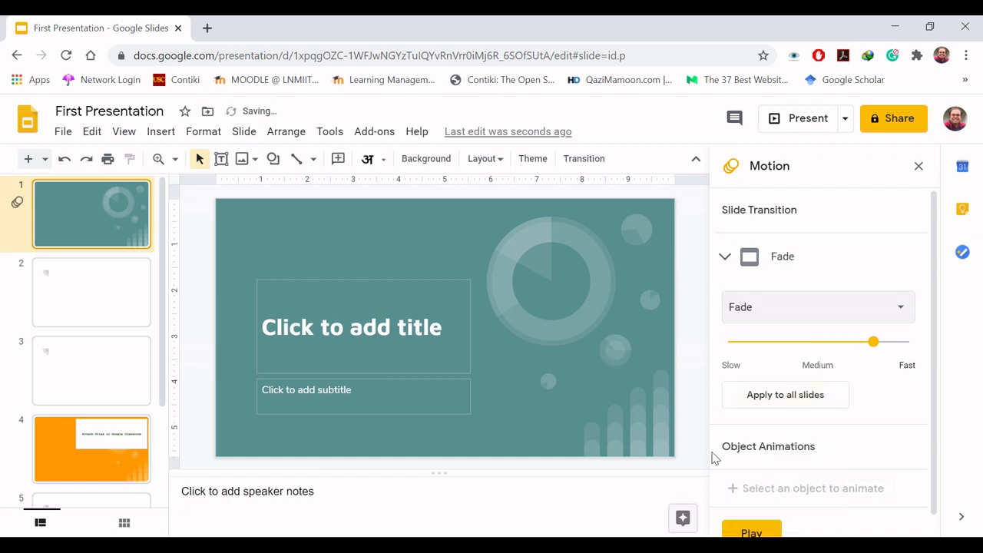
pyautogui.scroll(-1, 749, 535)
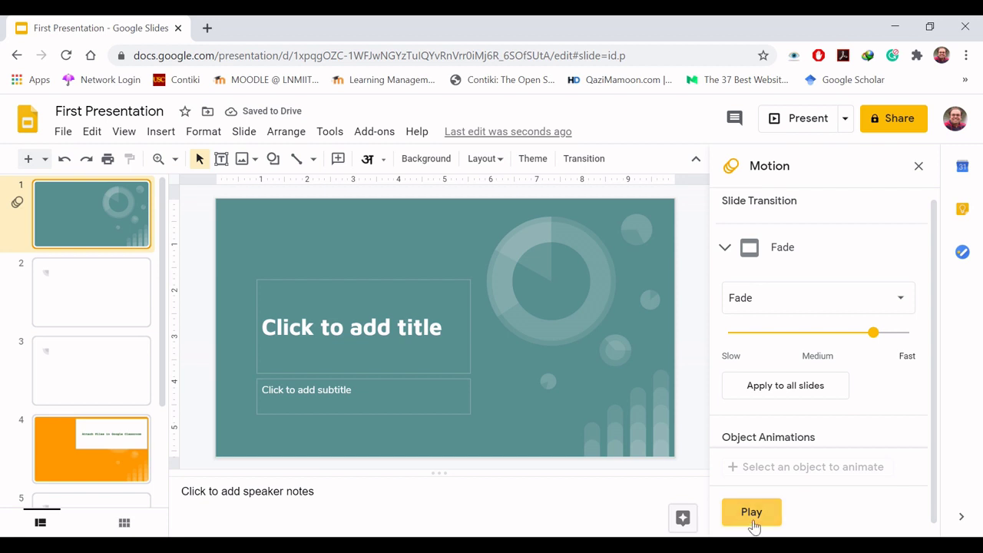
pyautogui.click(752, 523)
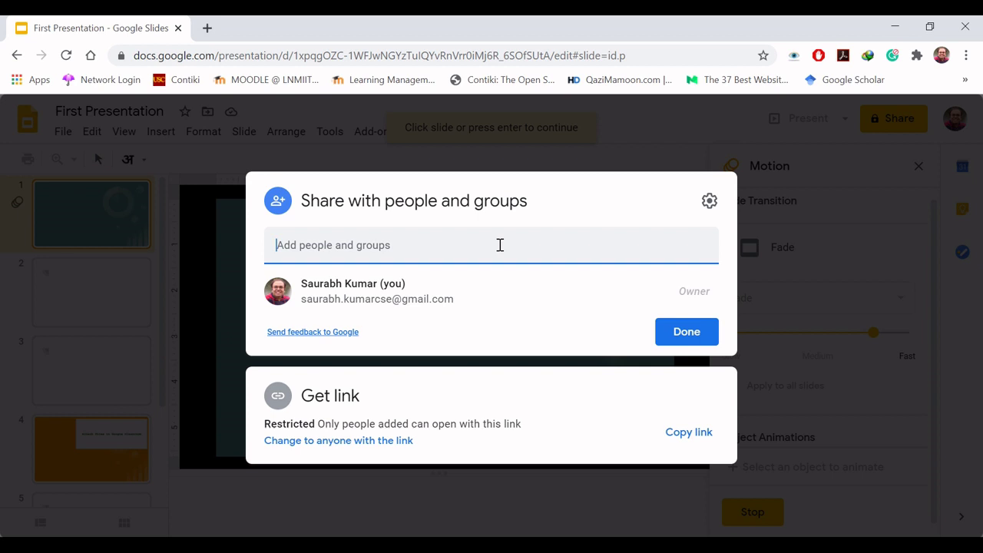
# Add a suggested contact and view its roles, then cancel and close the Share dialog.
pyautogui.click(500, 245)
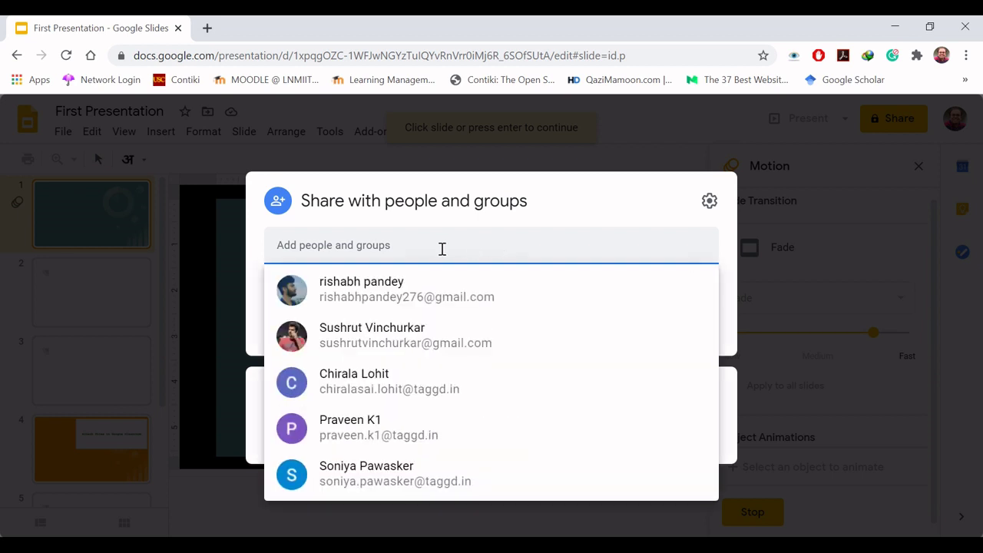
pyautogui.click(566, 222)
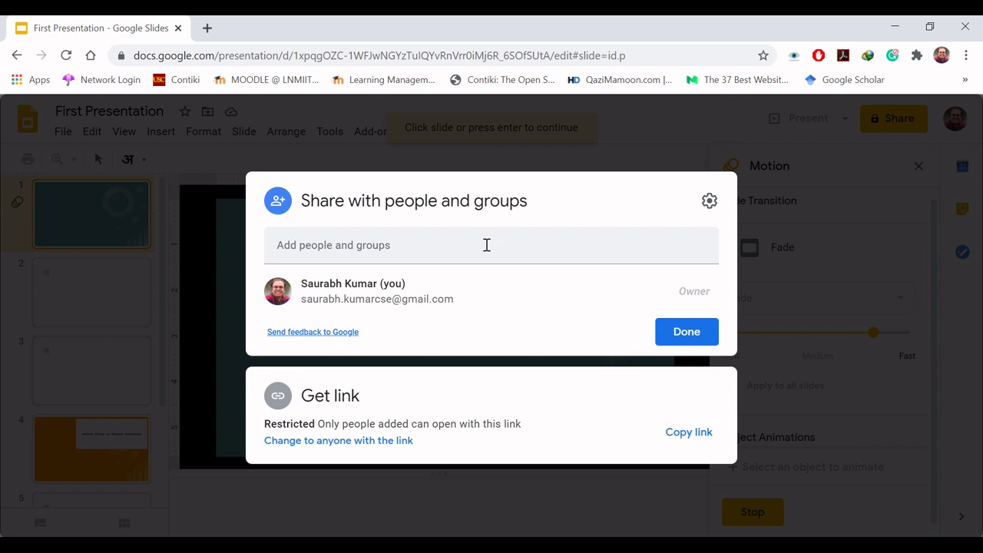
pyautogui.moveTo(369, 292)
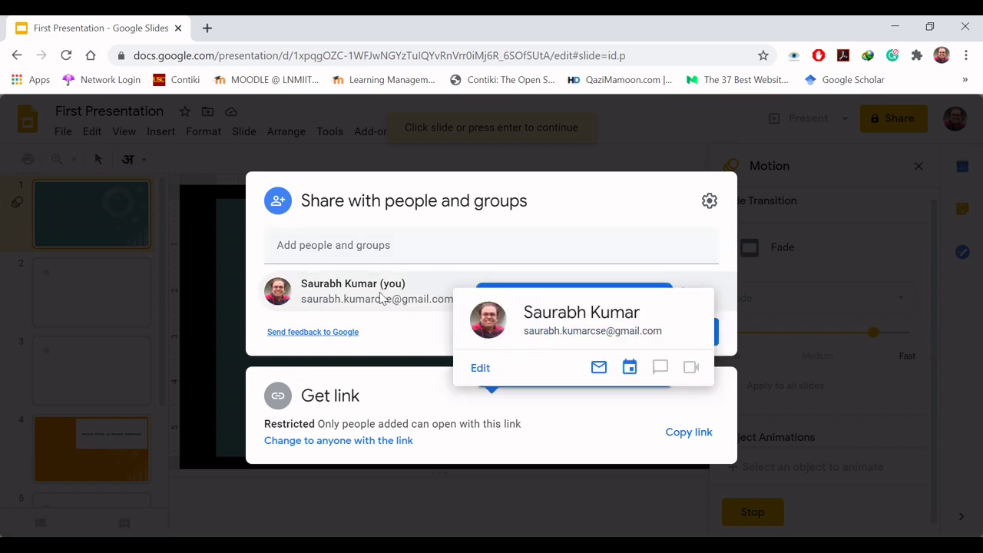
pyautogui.click(443, 250)
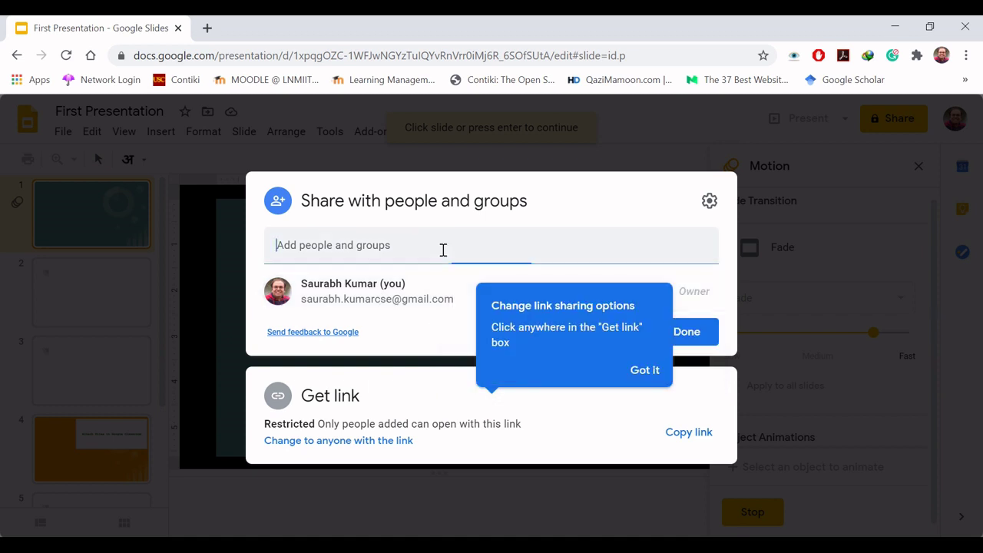
pyautogui.click(424, 290)
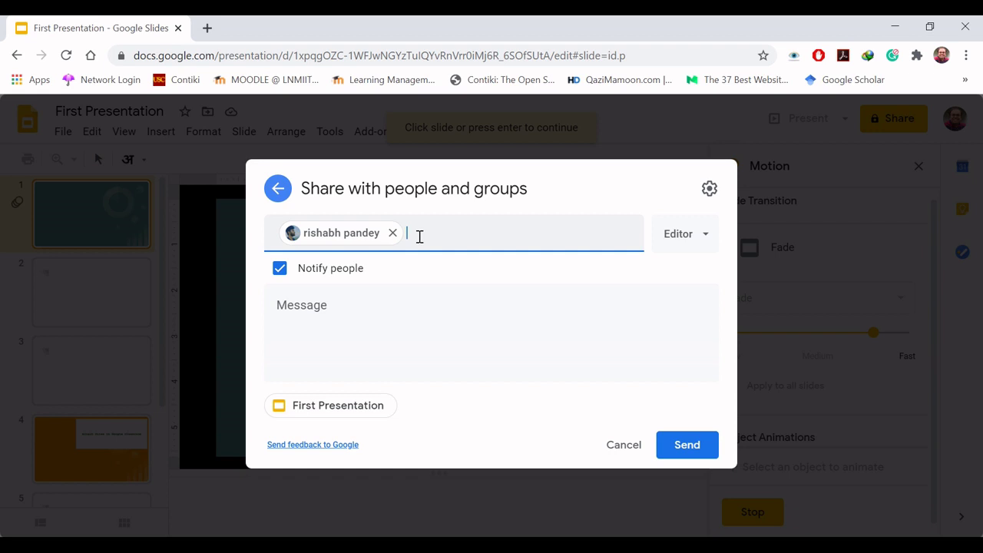
pyautogui.click(705, 239)
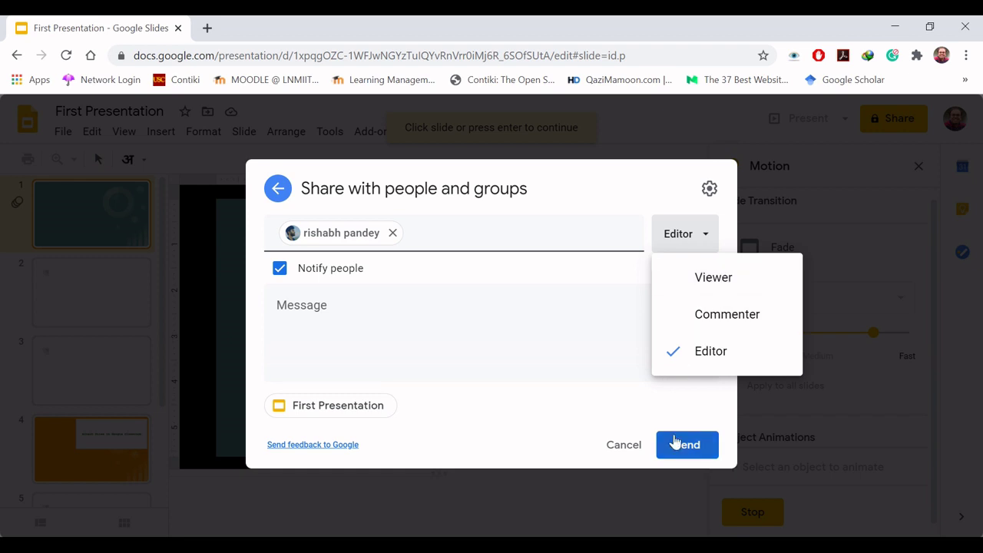
pyautogui.click(636, 453)
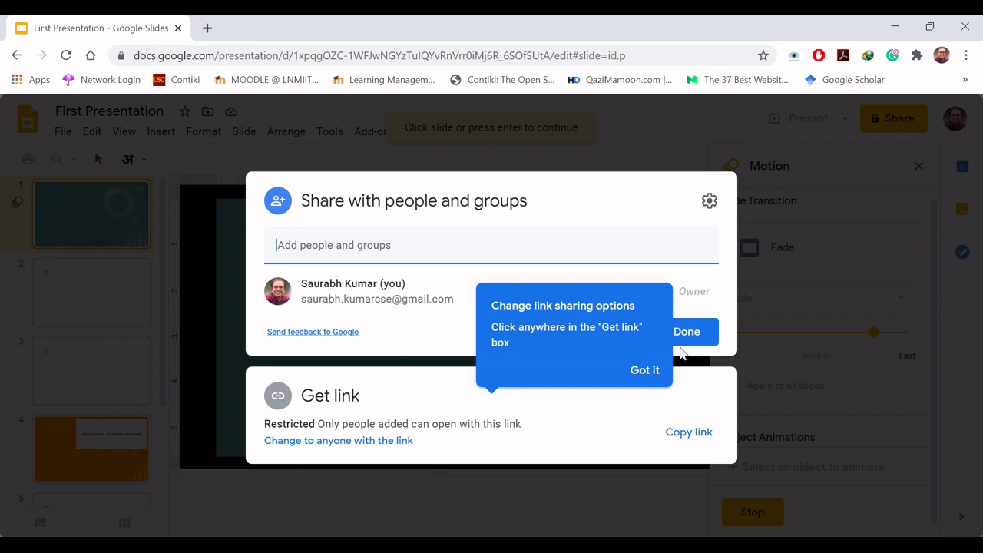
pyautogui.click(744, 233)
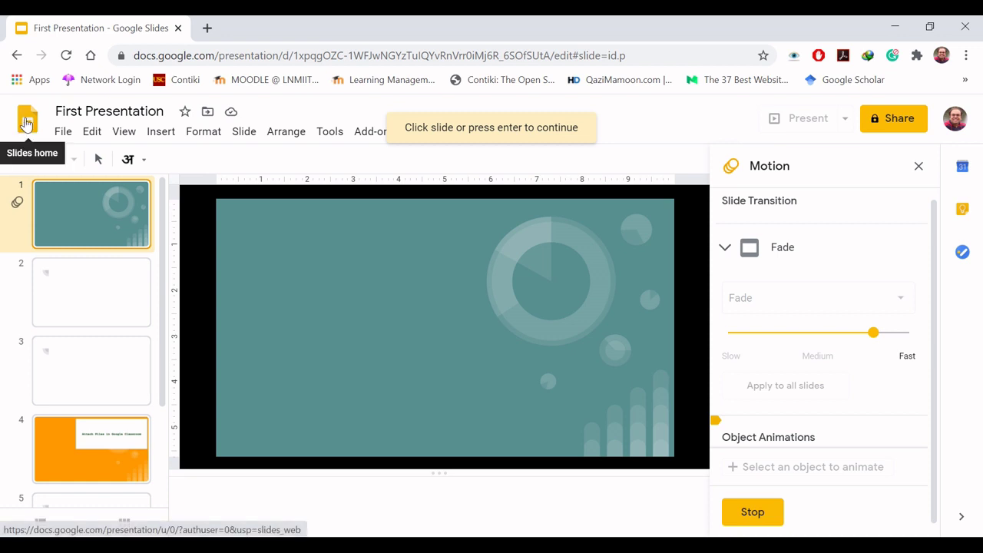
# Return to Slides home and click First Presentation under Recent presentations.
pyautogui.click(26, 124)
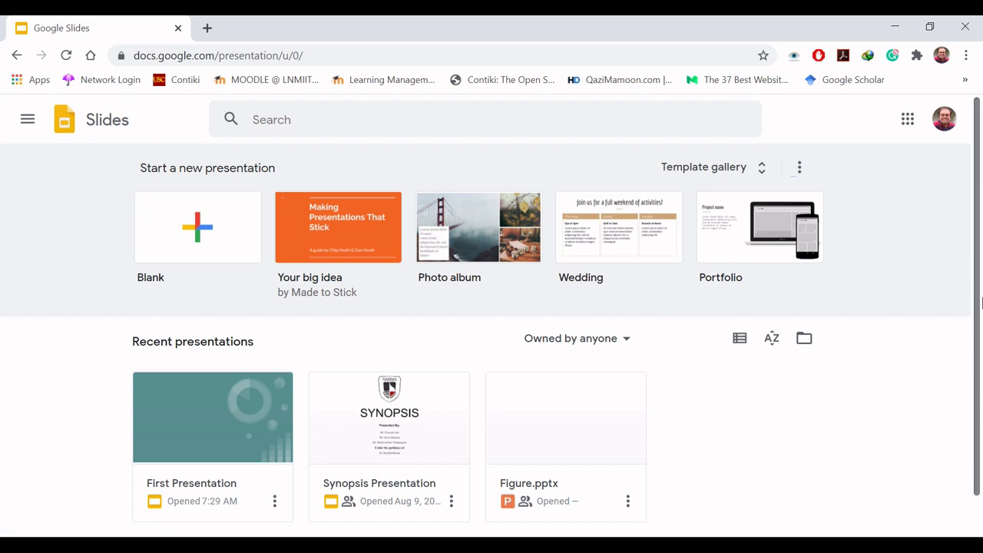
pyautogui.scroll(-1, 981, 408)
pyautogui.click(235, 403)
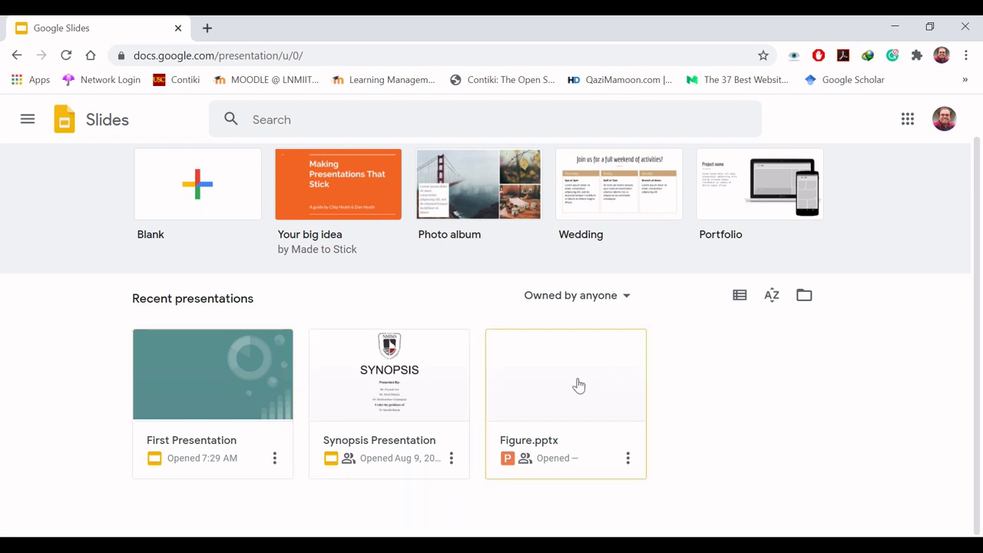
# Open the Synopsis Presentation, view slides 2–5 including the IoT slides, then go back to Slides home.
pyautogui.click(415, 380)
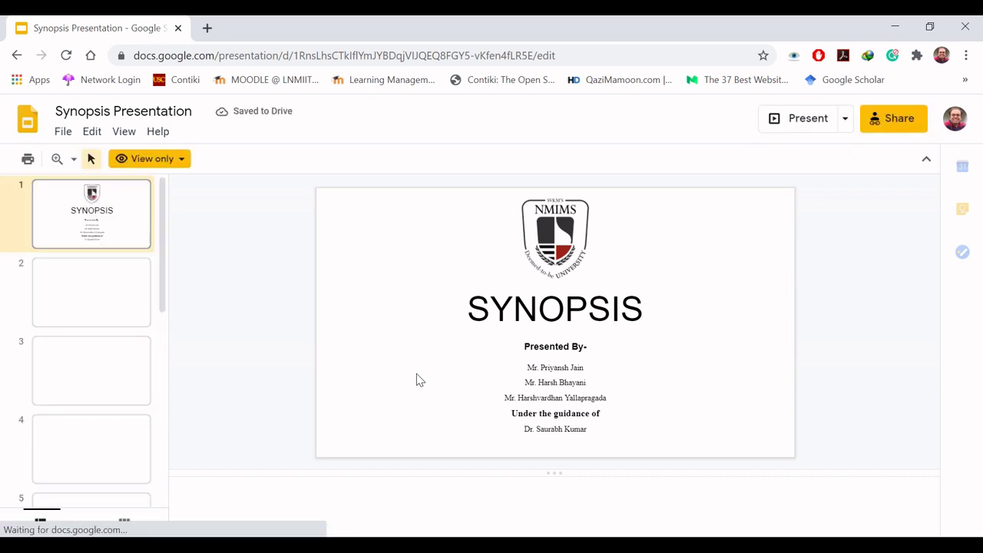
pyautogui.click(129, 317)
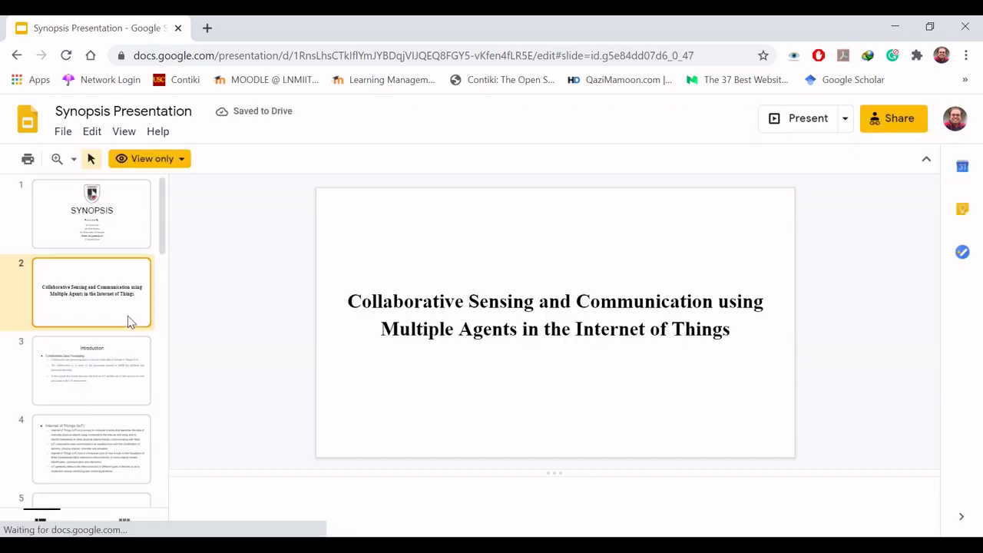
pyautogui.click(115, 377)
pyautogui.click(109, 455)
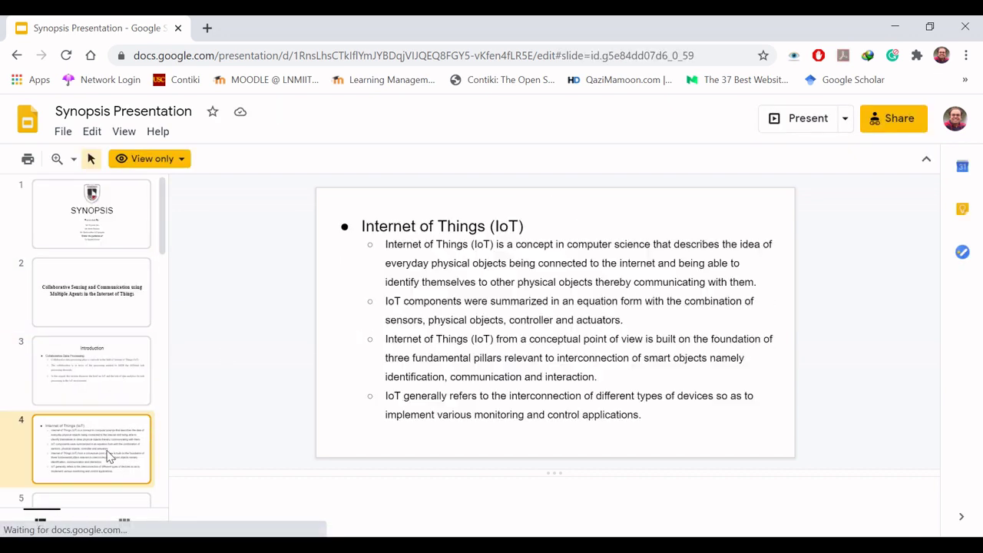
pyautogui.click(122, 503)
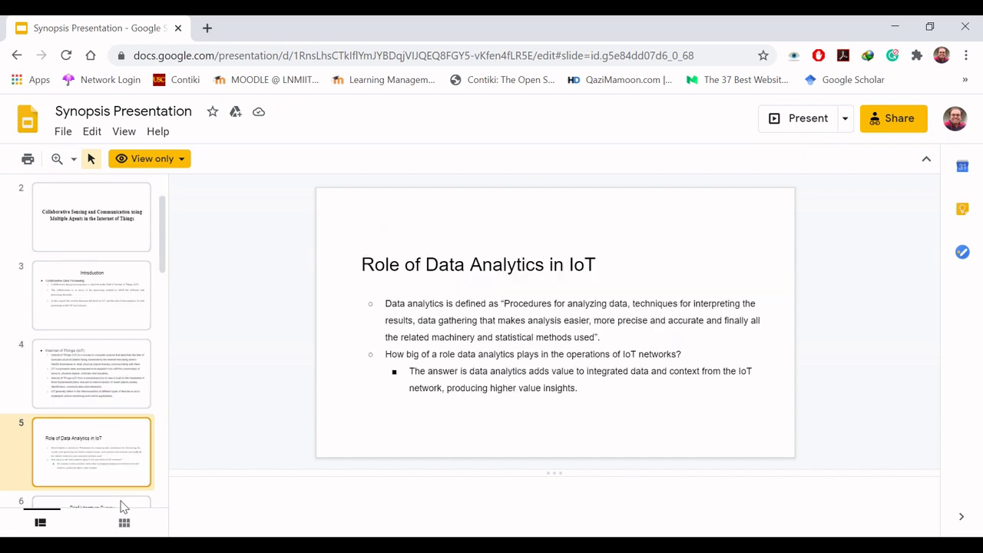
pyautogui.click(109, 225)
pyautogui.click(26, 121)
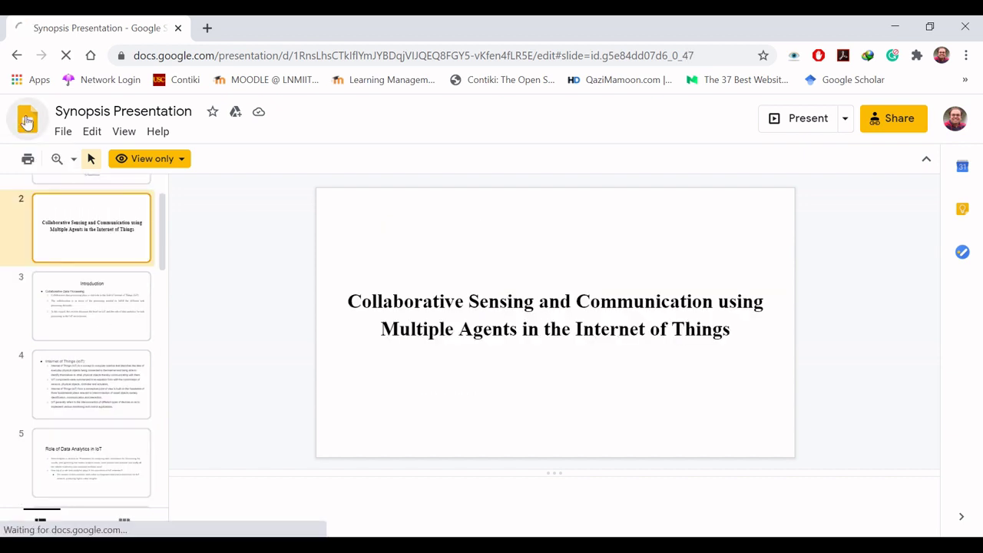